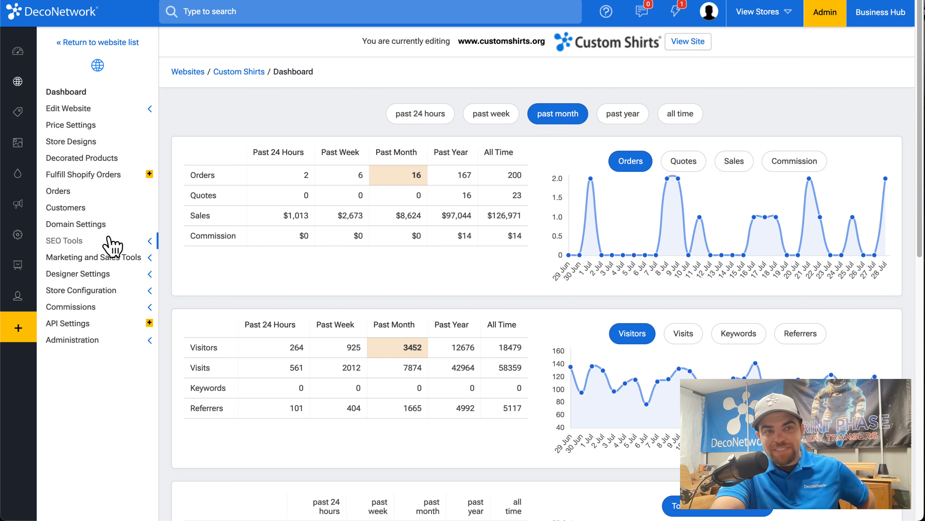
Step: Create a new decorated product from the Performance Blend Tee in the Better category of Unisex T-Shirts
left_click(97, 159)
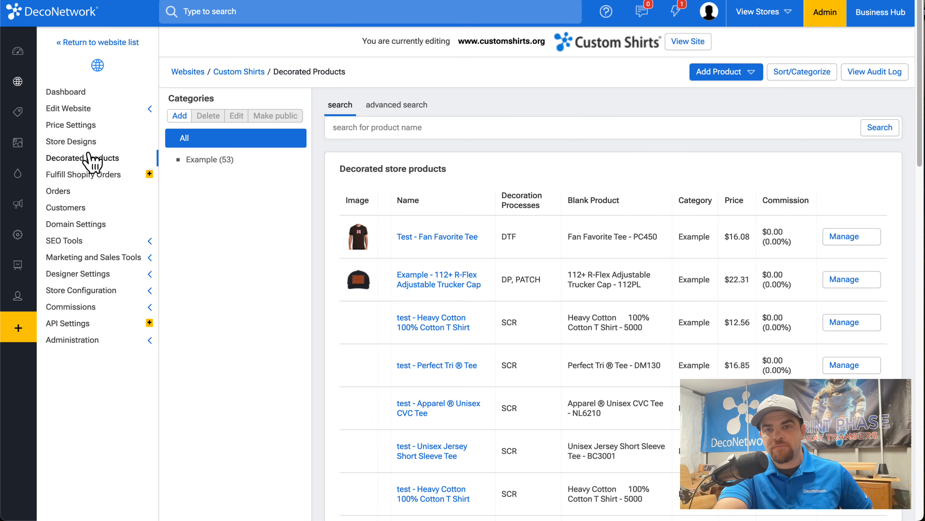
left_click(725, 73)
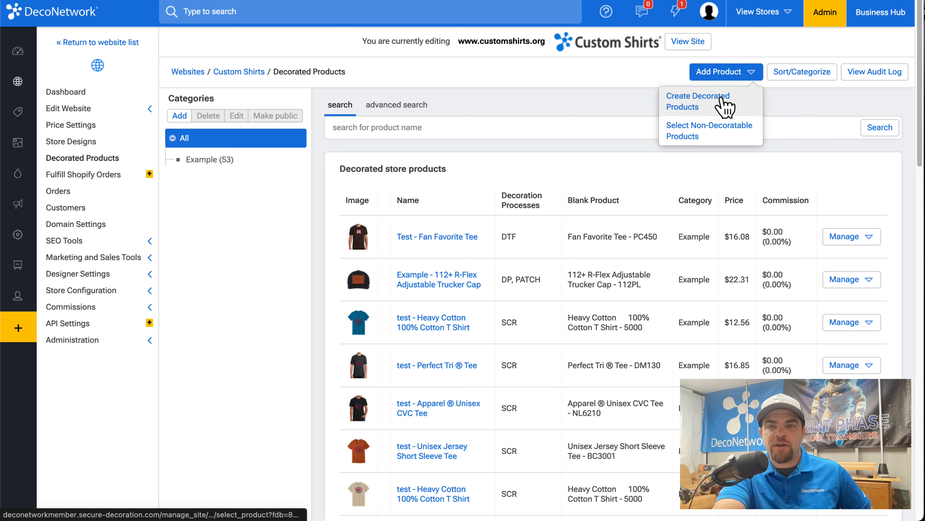
left_click(723, 103)
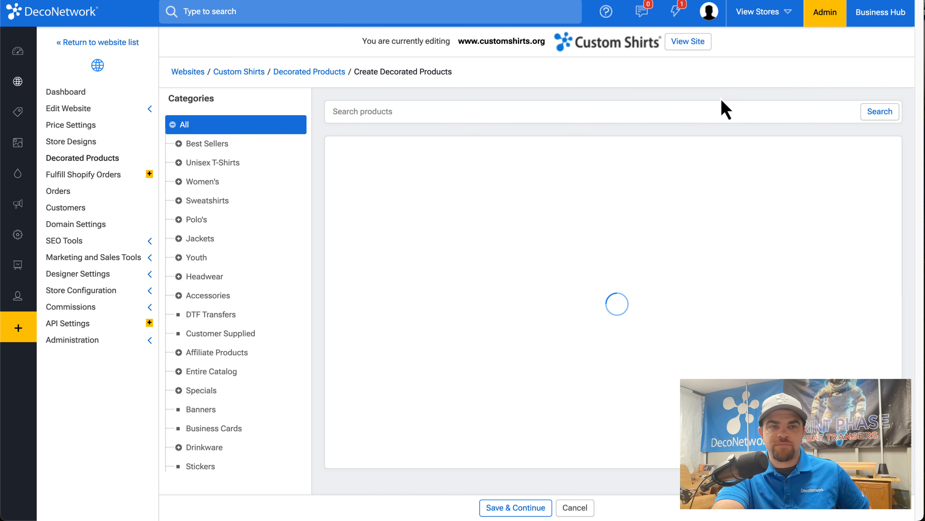
left_click(219, 164)
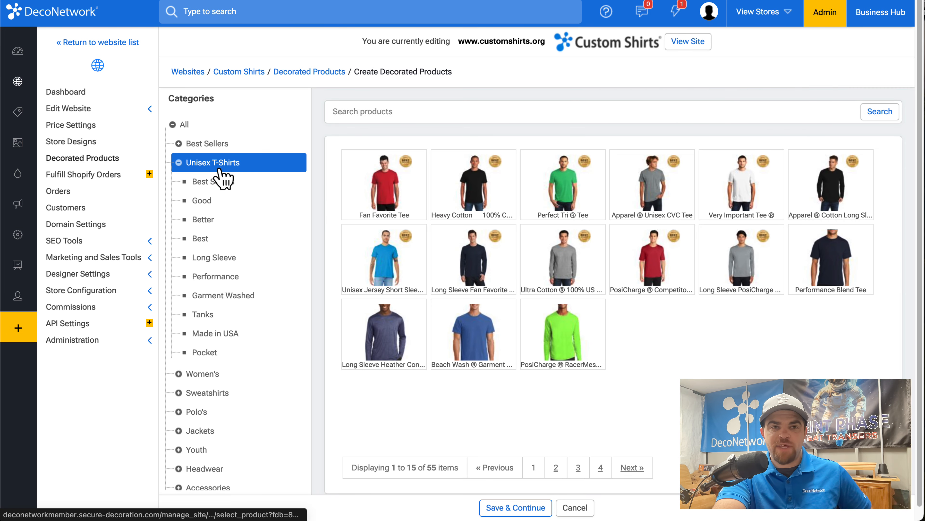
left_click(218, 221)
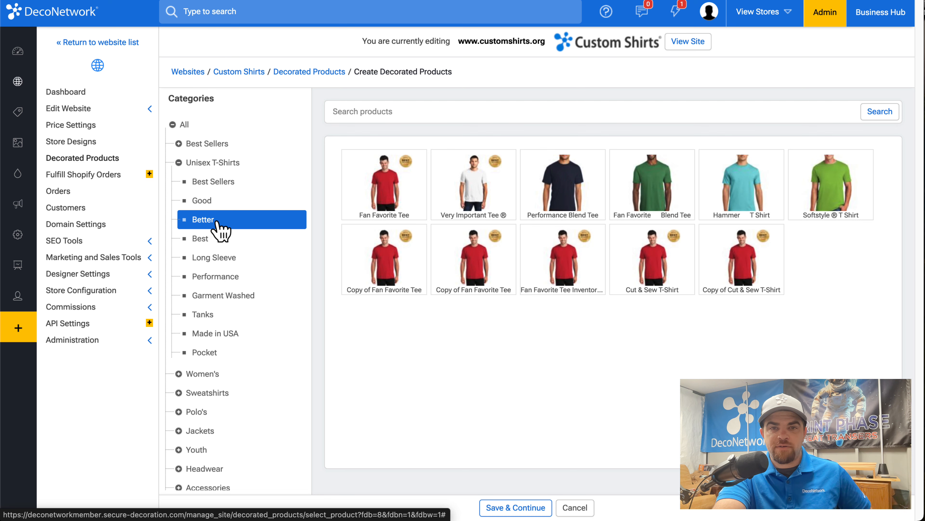
left_click(581, 190)
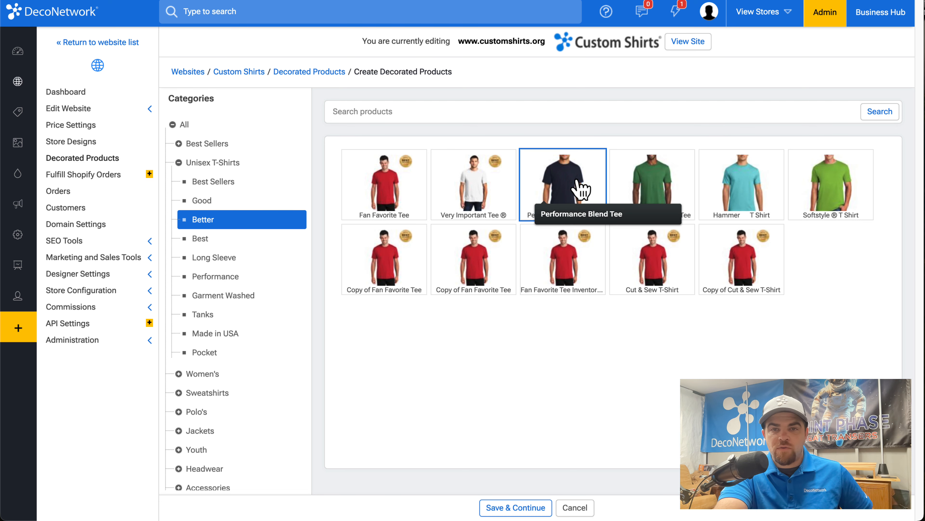
left_click(525, 507)
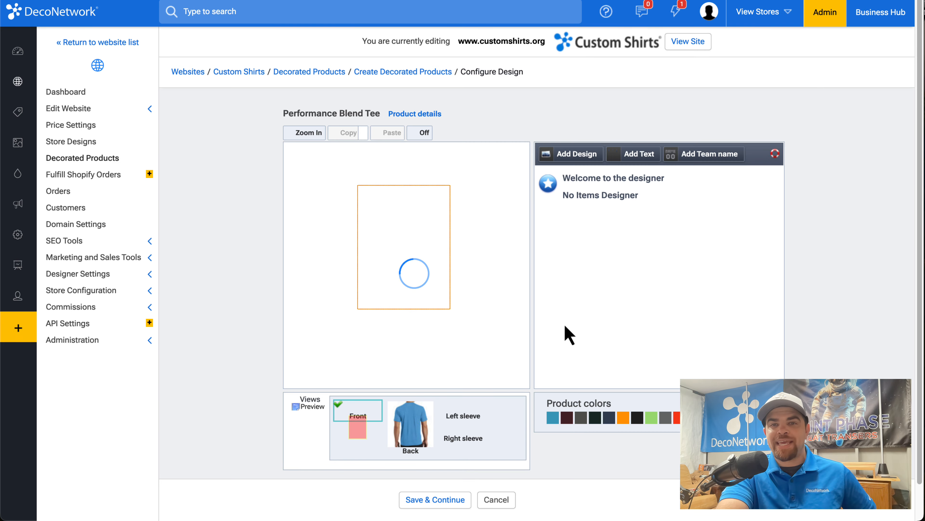
Step: Add the horizontal DecoNetwork logo from Store Design as a full color printing design and move it slightly down the shirt front
left_click(585, 155)
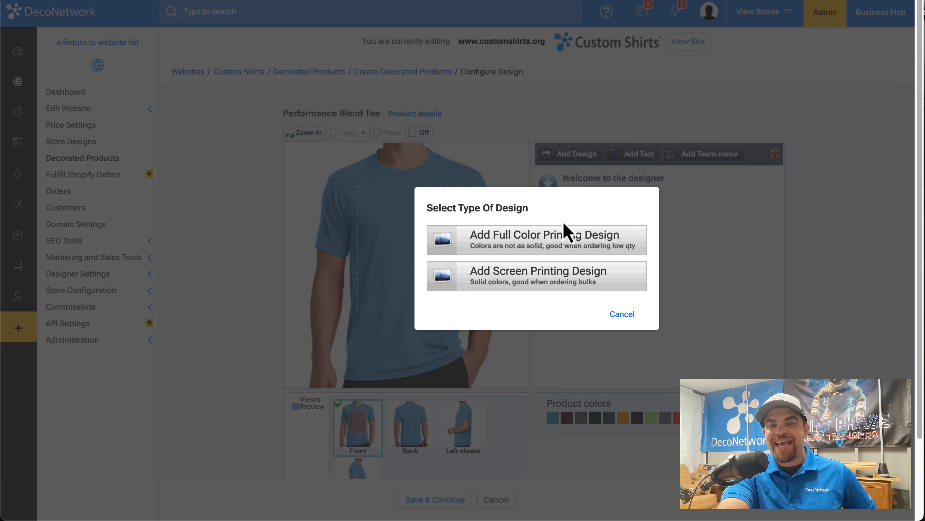
left_click(553, 250)
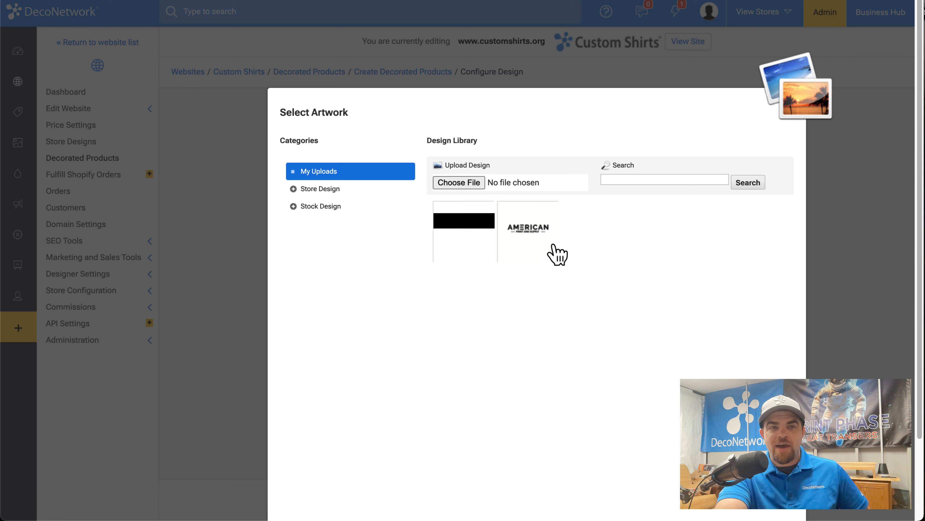
left_click(315, 190)
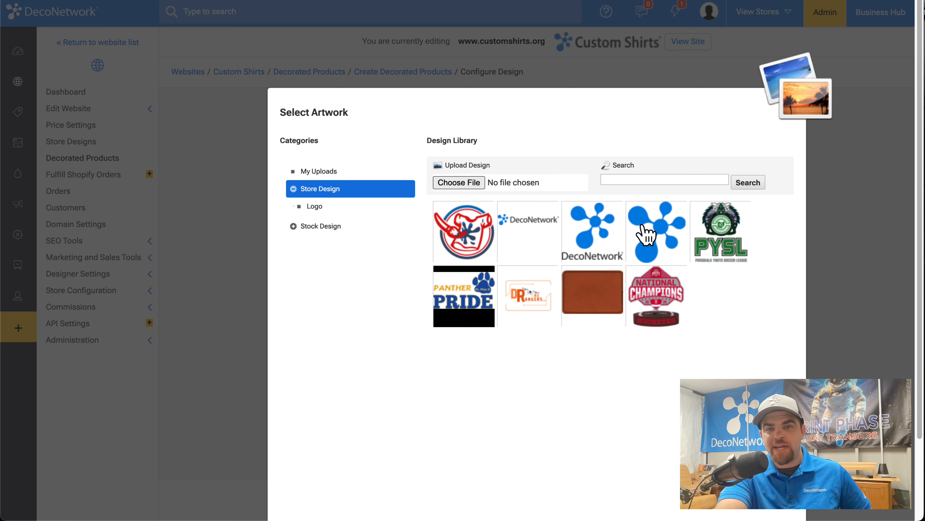
left_click(531, 224)
left_click(737, 313)
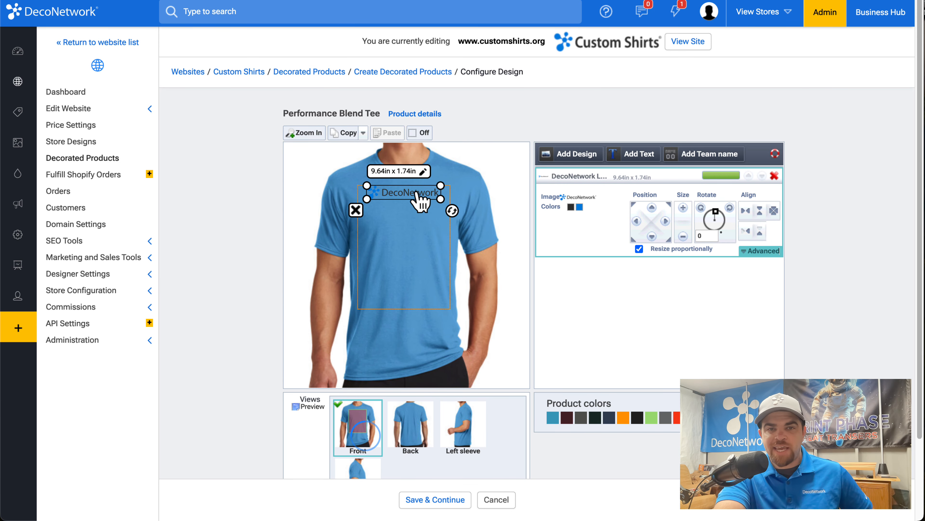
left_click_drag(418, 201, 420, 214)
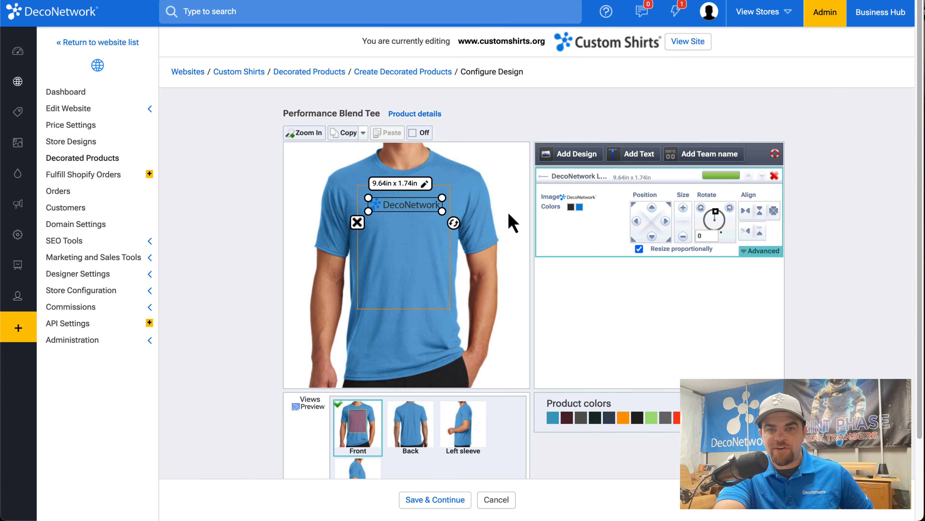
Step: Recolor the logo's dark lettering white and set the product color to black
left_click(570, 207)
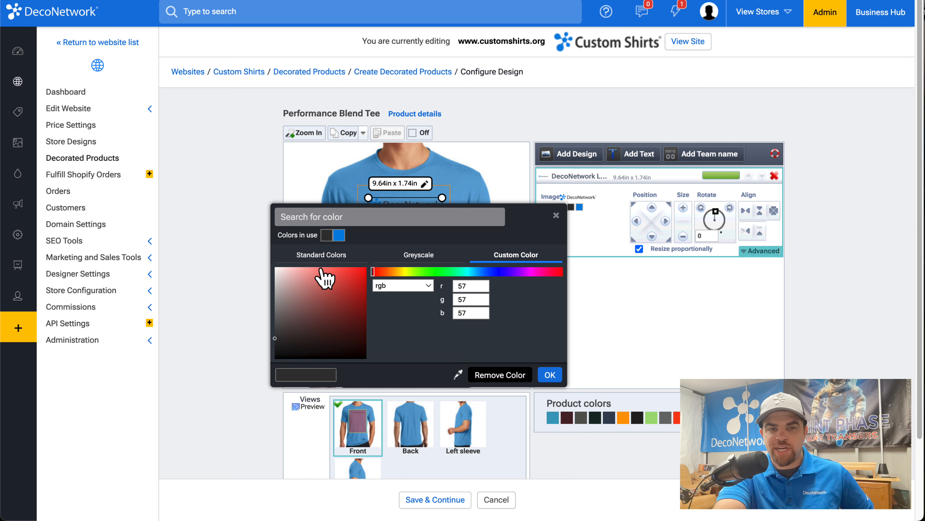
left_click_drag(320, 269, 221, 264)
left_click(554, 377)
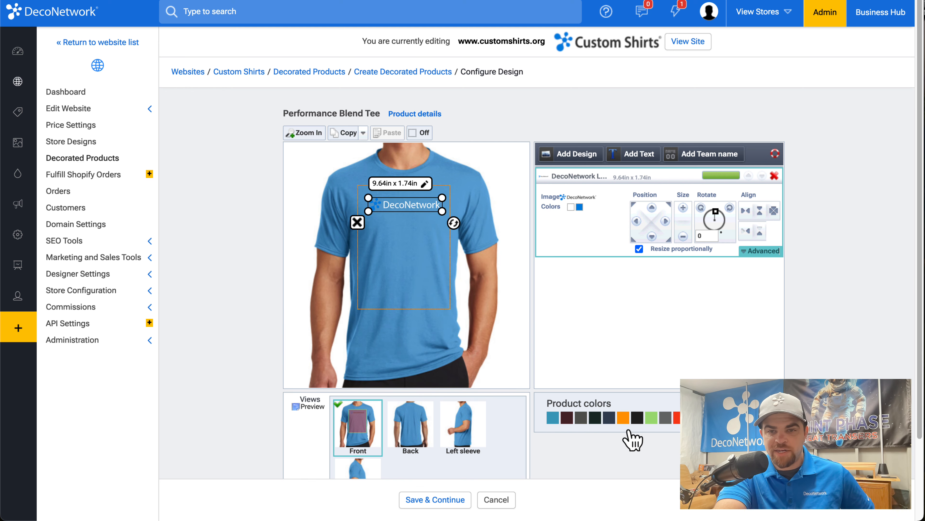
left_click(639, 421)
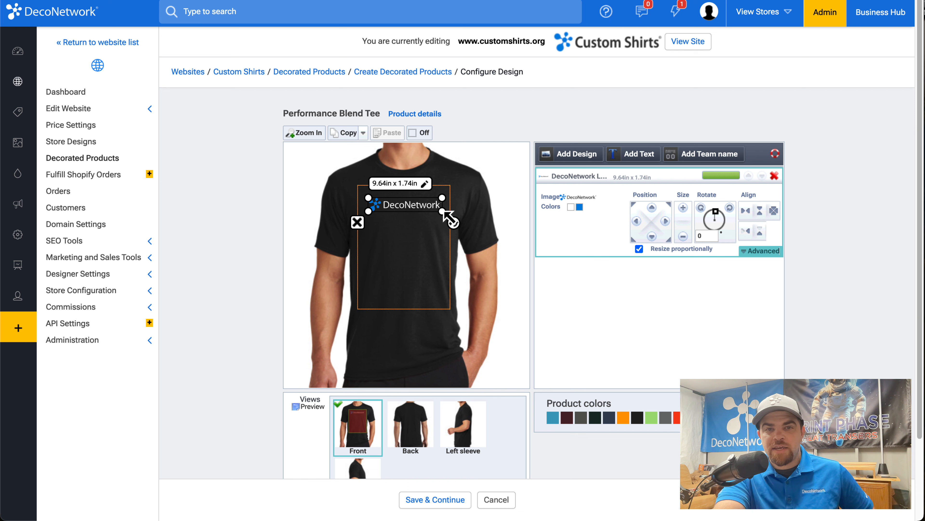
Step: Enlarge the front logo to about 11.08 x 2.00 in and center it horizontally in the print area
mouse_move(443, 211)
left_mouse_down()
mouse_move(477, 224)
mouse_move(457, 221)
mouse_move(453, 209)
left_mouse_up()
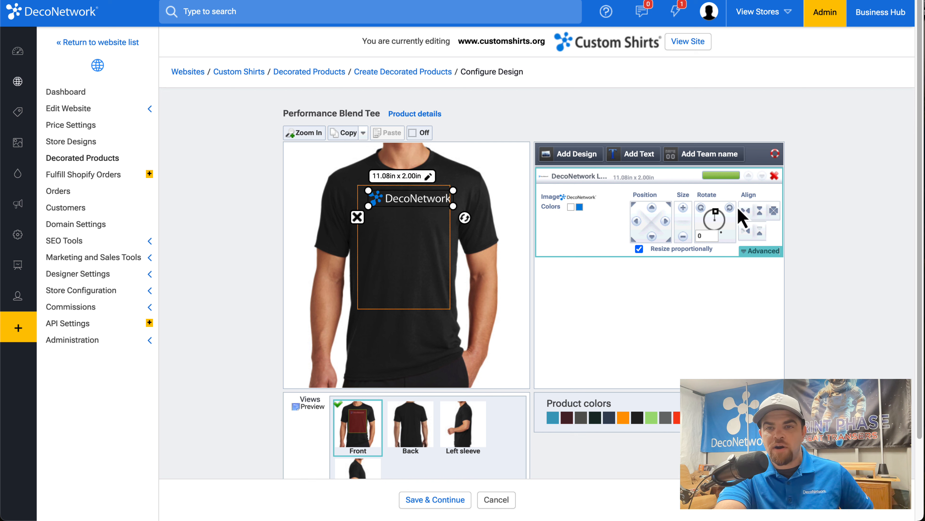
left_click(746, 211)
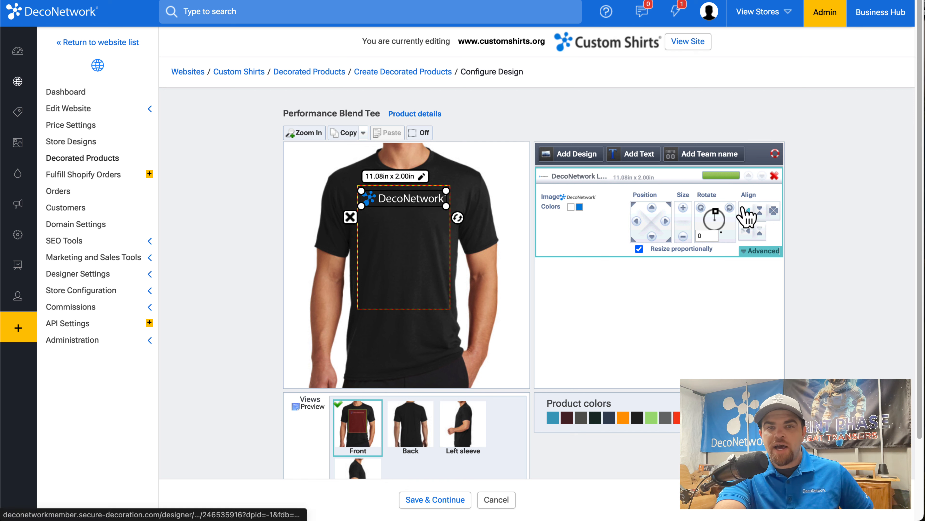
Step: Allow personalization of the front logo in its advanced options
left_click(748, 251)
left_click(589, 290)
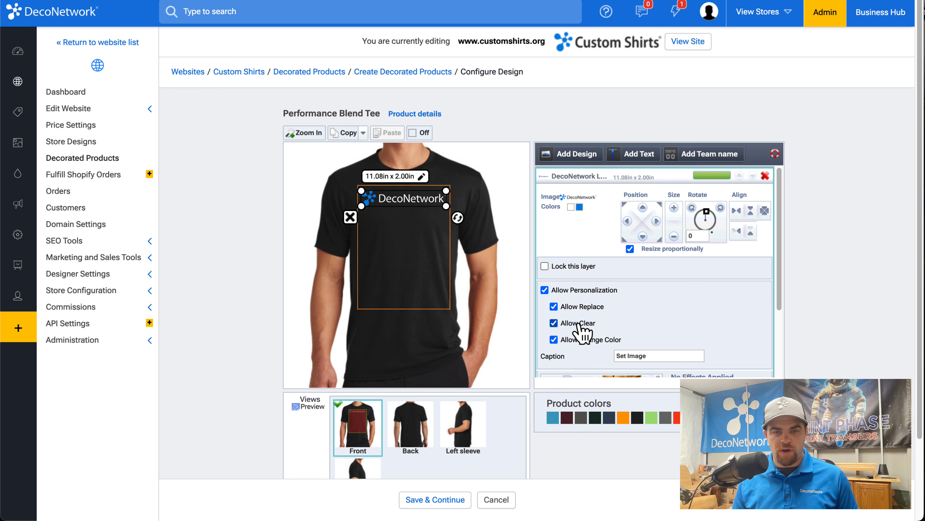
Step: Add the full color printing text "PLAYER NAME" to the back of the shirt
left_click(423, 419)
left_click(629, 154)
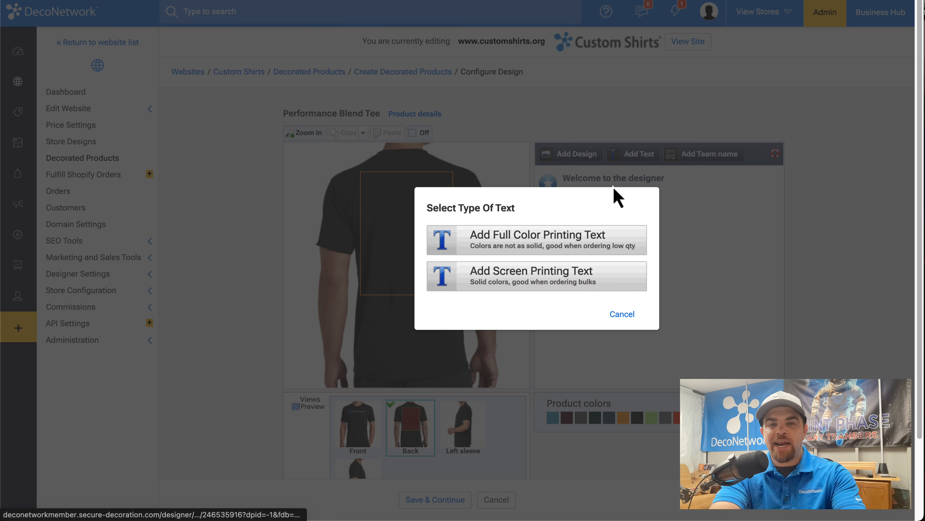
left_click(561, 238)
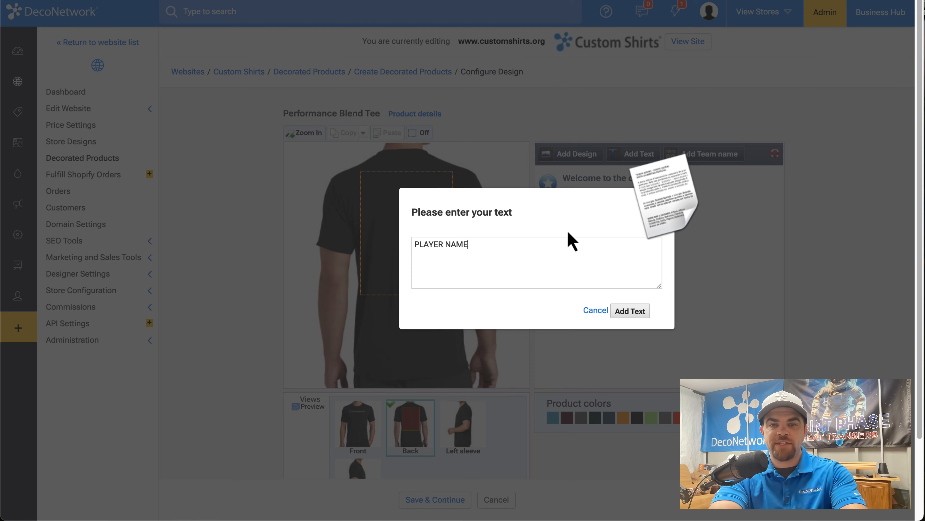
left_click(638, 310)
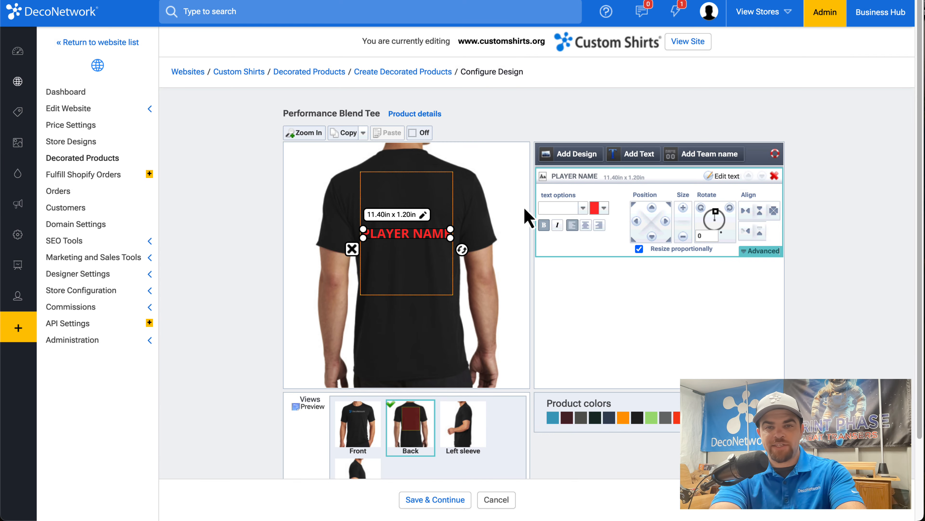
Step: Find the Freshman font among all fonts by searching for "FRESH" and apply it to the PLAYER NAME text
left_click(583, 208)
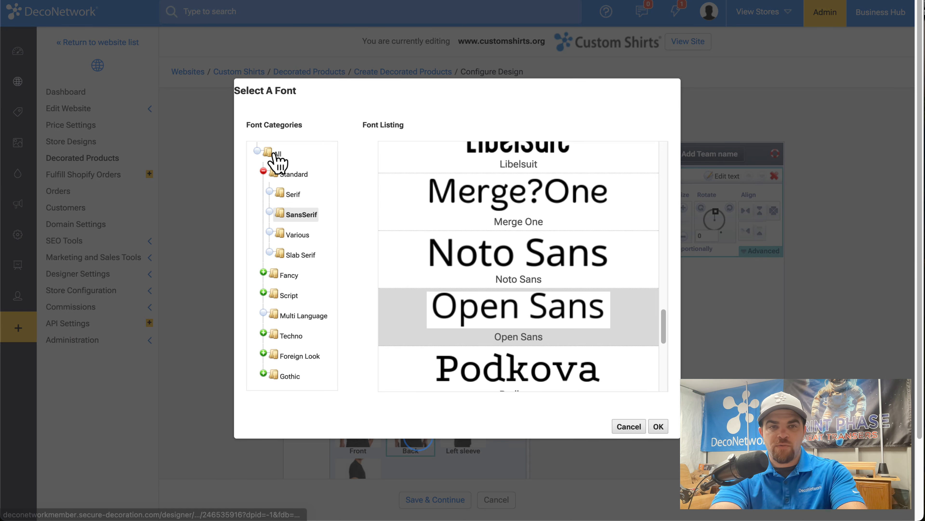
left_click(278, 160)
key("super+f")
type("FRE")
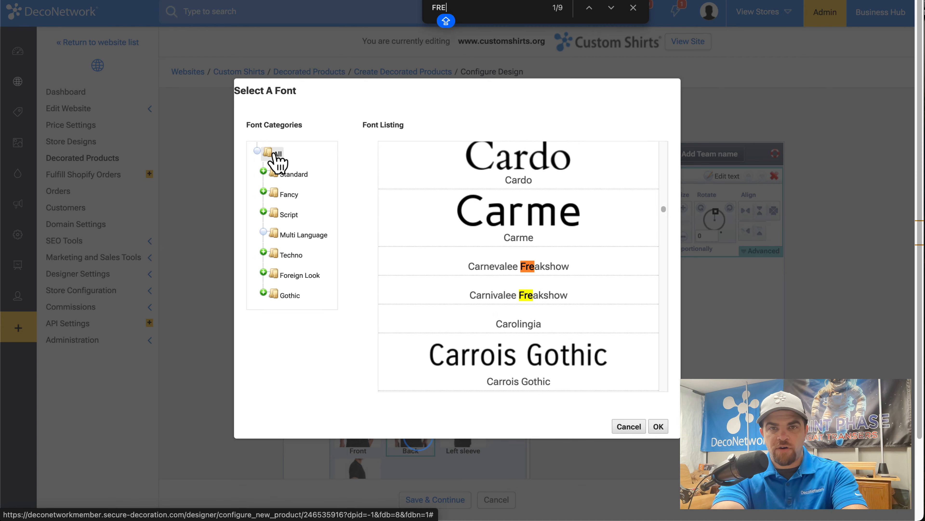
type("SH")
double_click(427, 294)
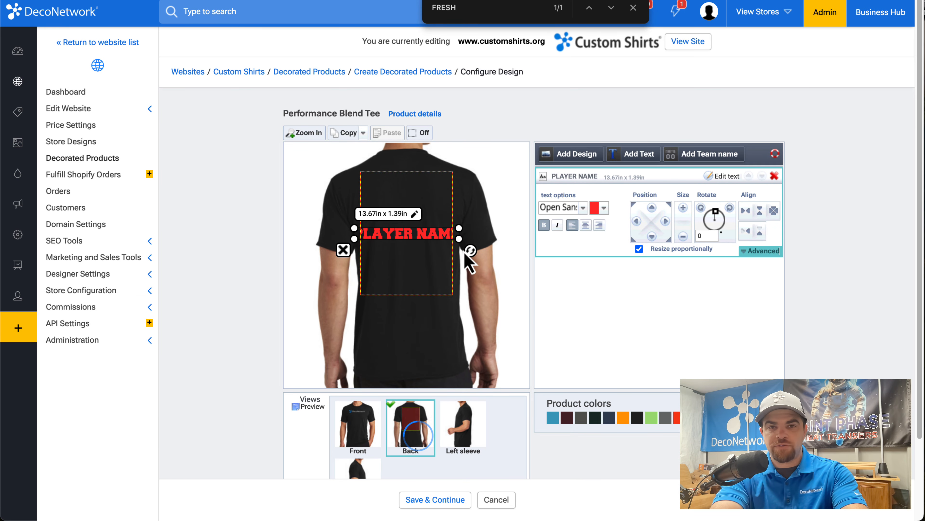
Step: Resize the PLAYER NAME text non-proportionally to about 10.92 x 1.74 in near the top of the back print area, with center text alignment
left_click(639, 249)
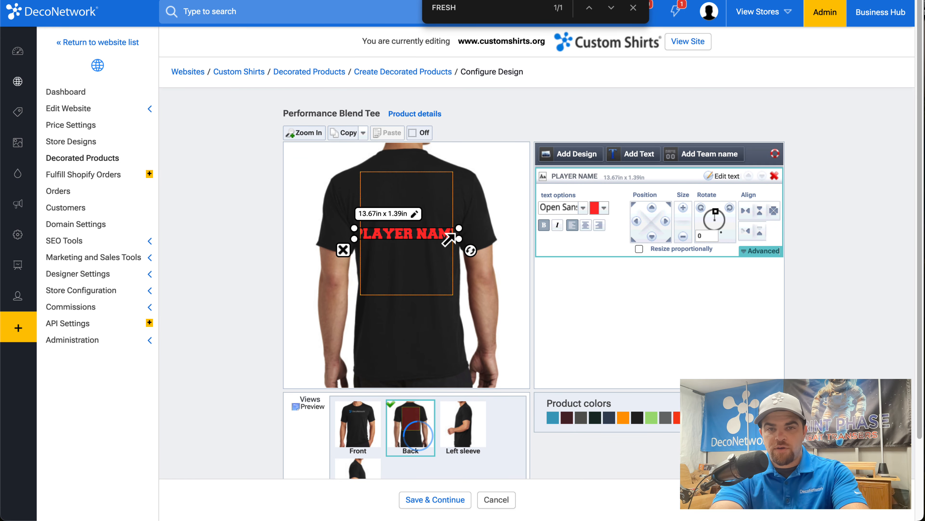
left_click_drag(449, 239, 424, 192)
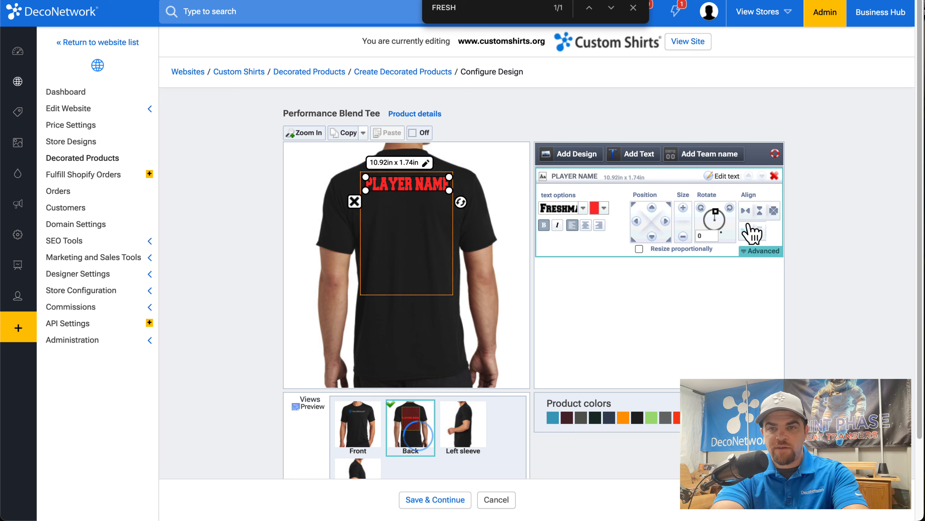
left_click(587, 226)
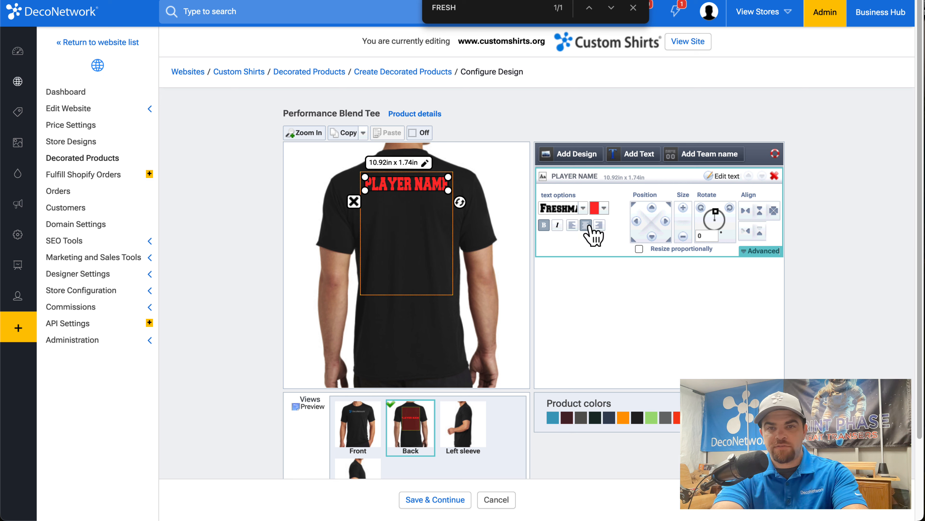
Step: Allow personalization of the PLAYER NAME text with color changes disallowed and the max width option enabled
left_click(745, 252)
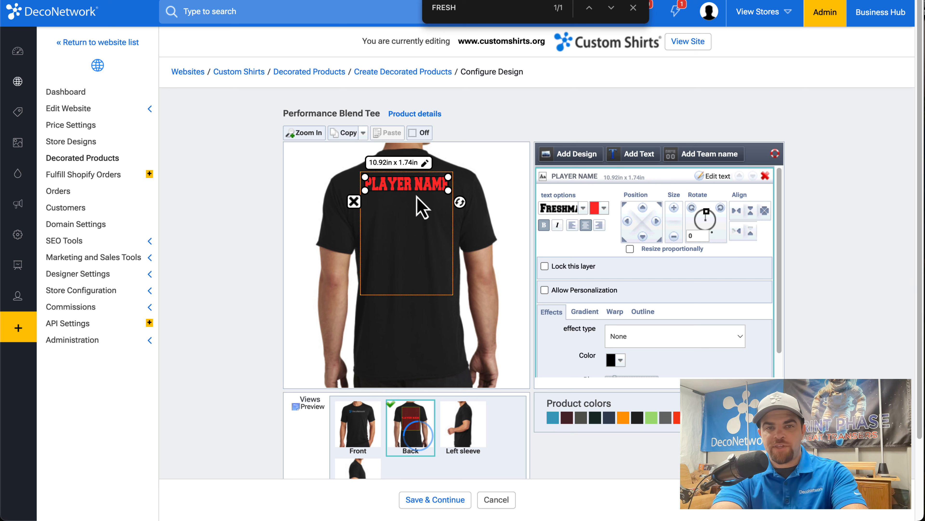
left_click(575, 292)
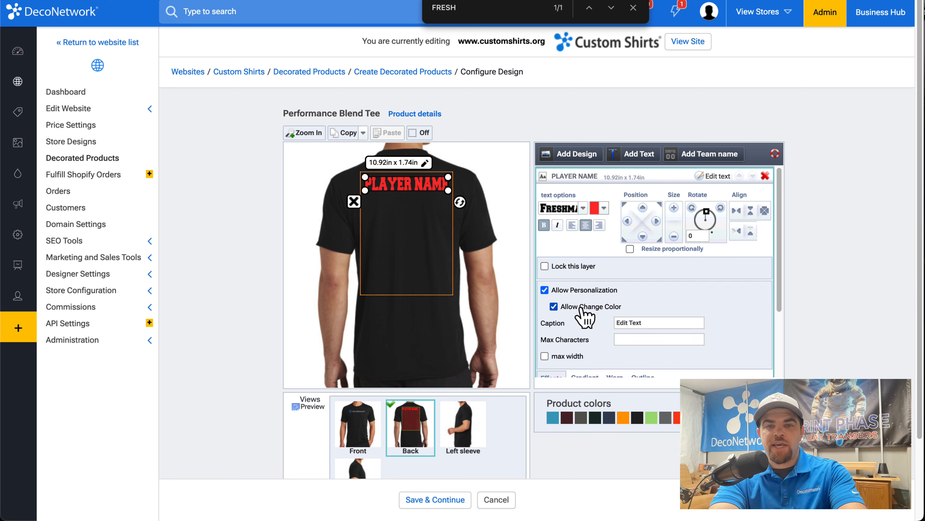
left_click(581, 304)
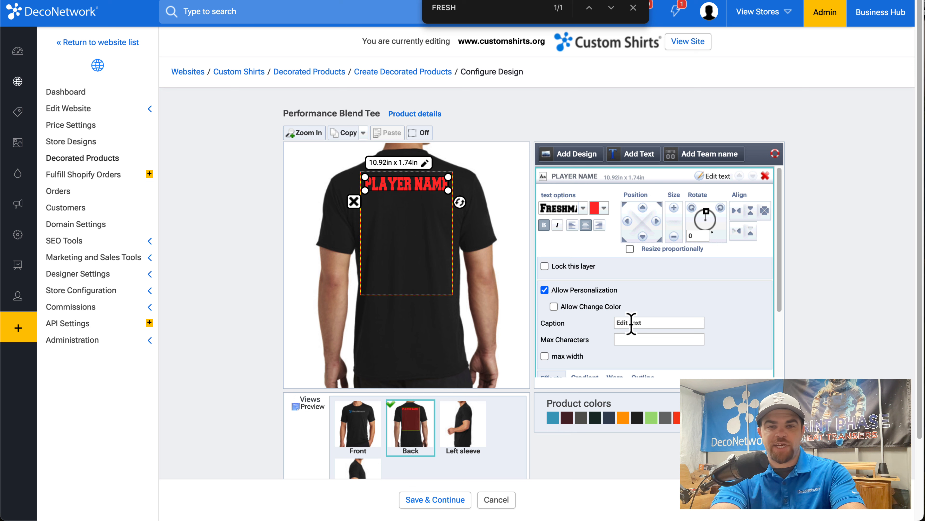
left_click(544, 356)
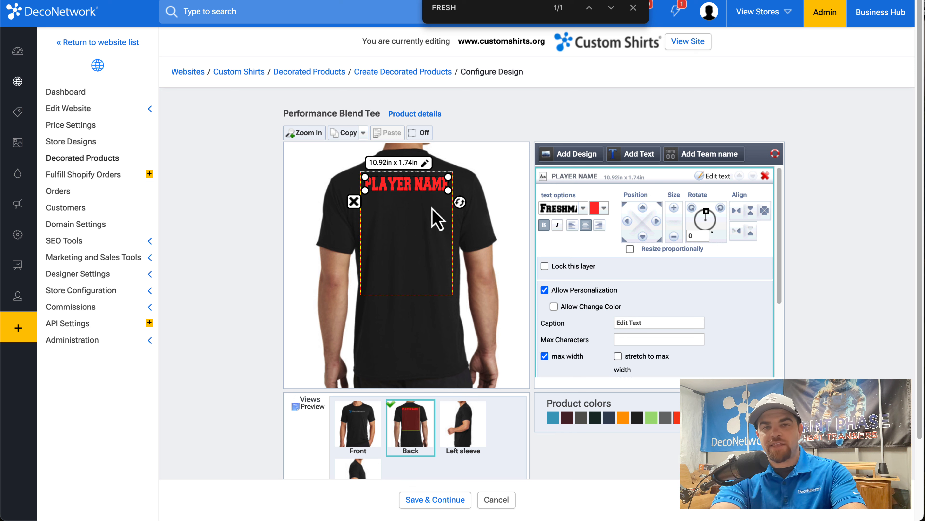
Step: Recolor the PLAYER NAME text white and return to the shirt's front view
left_click(595, 210)
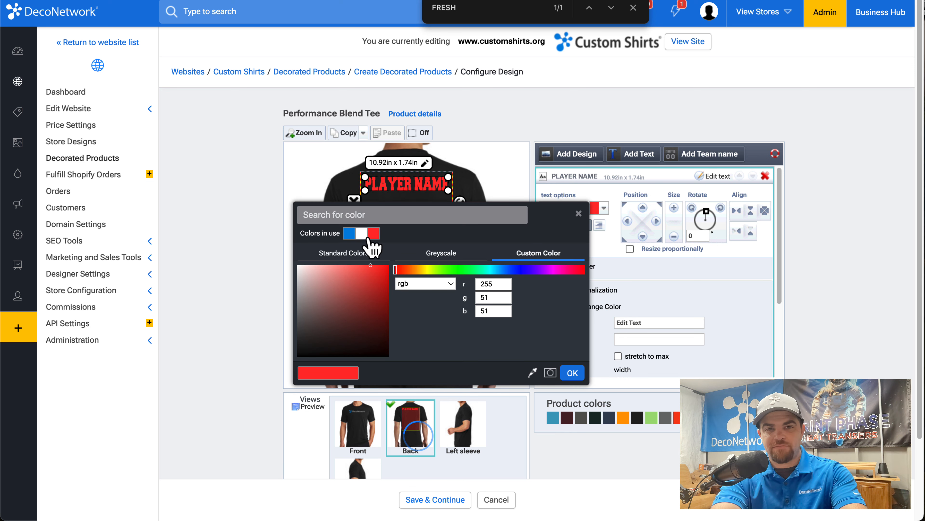
left_click(361, 233)
left_click(578, 376)
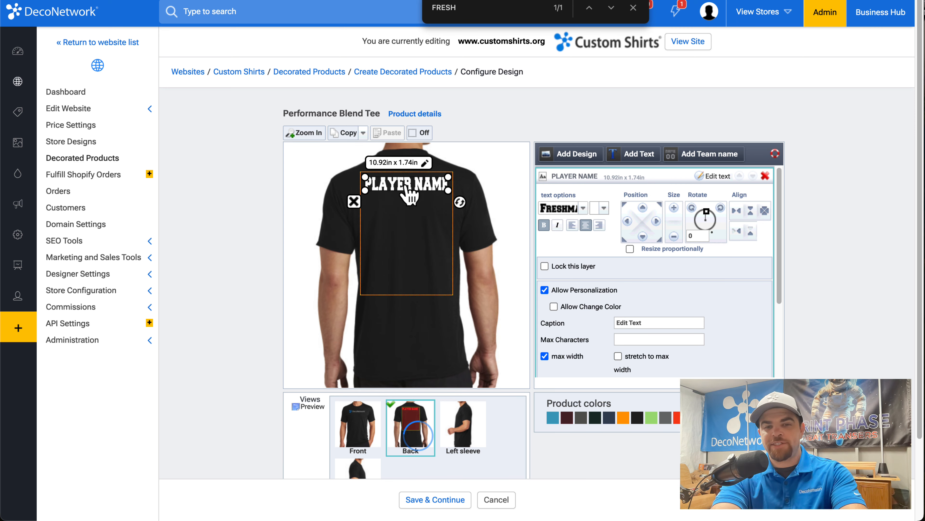
left_click(340, 430)
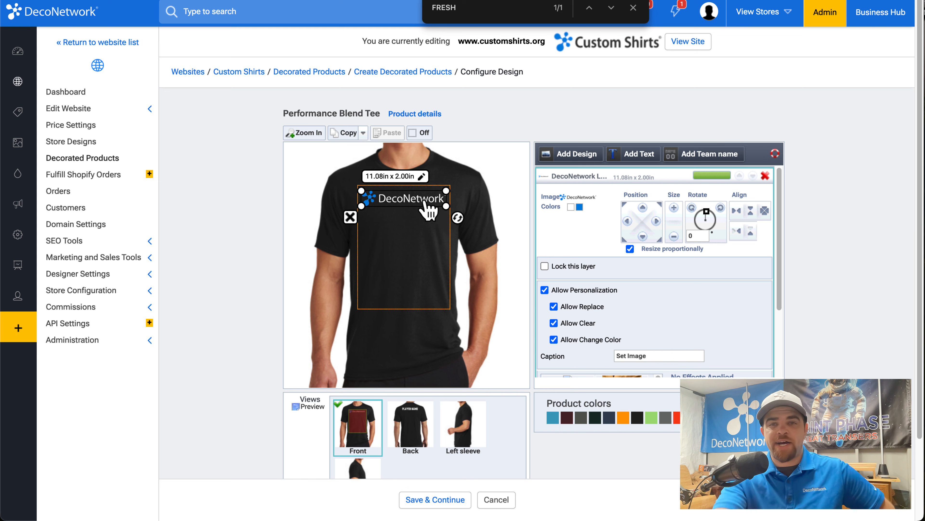
left_click(634, 8)
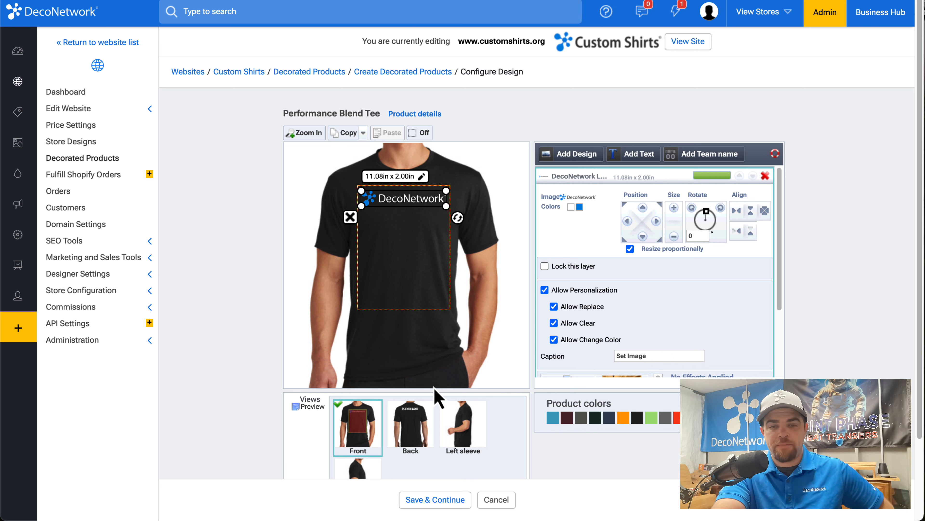
Step: Save the design and name the decorated product "DecoNetwork Example", with the blank product name appended
left_click(451, 505)
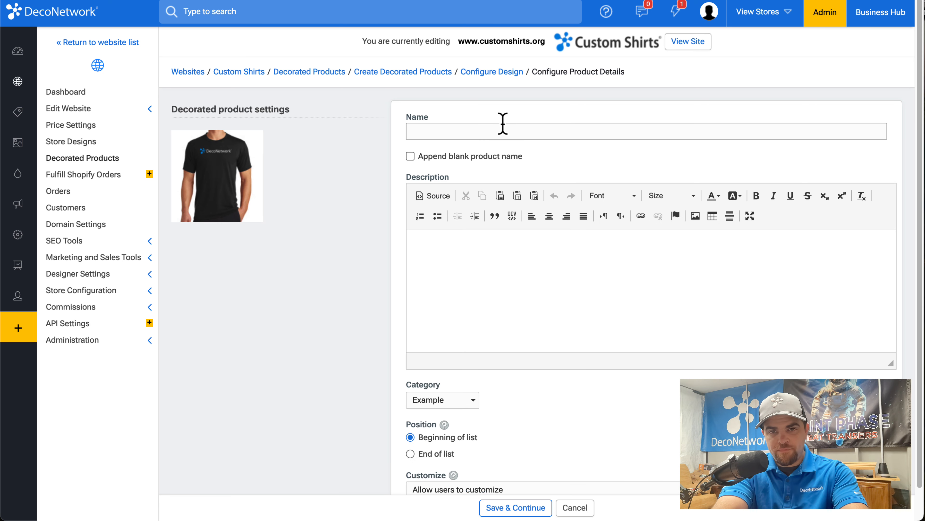
left_click(485, 131)
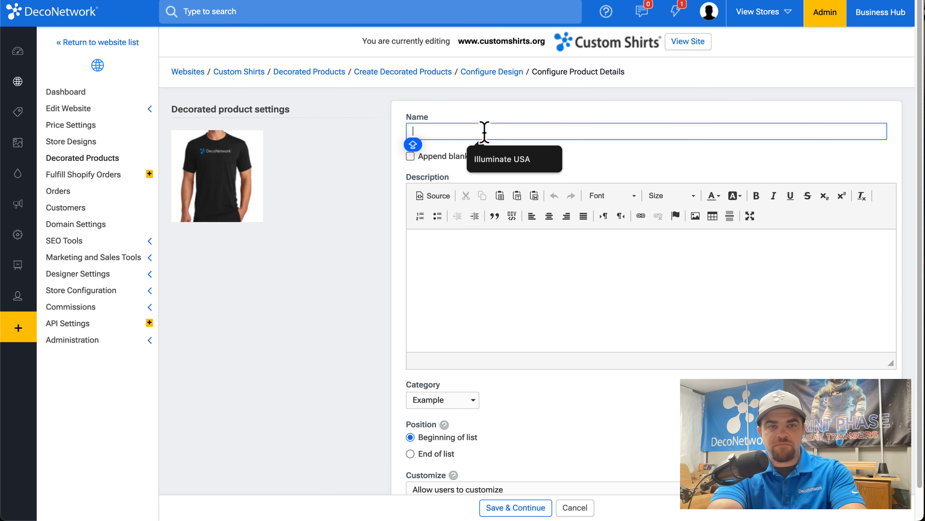
type("ECONET")
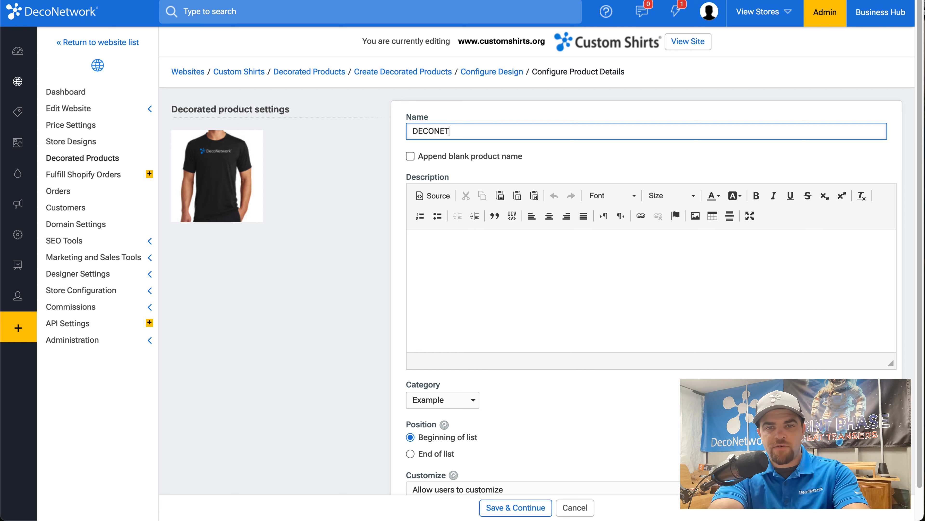
key("BackSpace")
key("BackSpace")
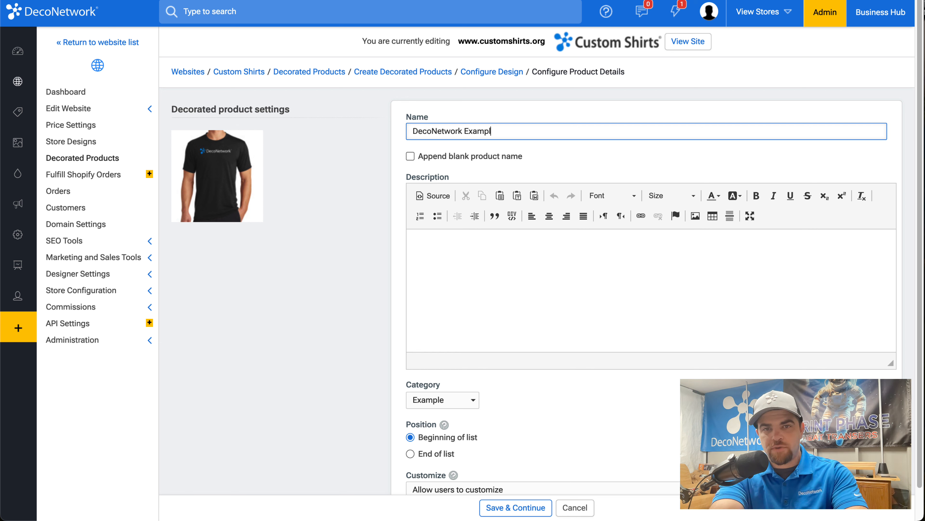
left_click(495, 158)
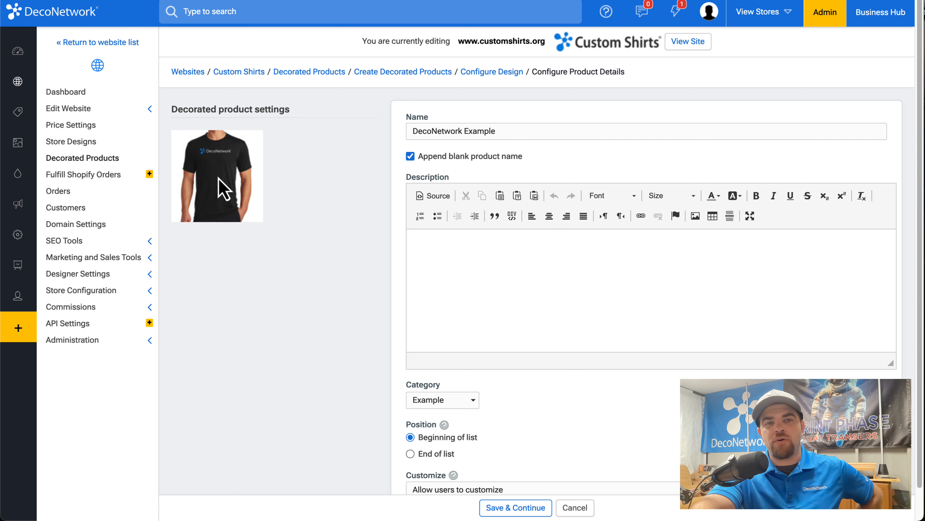
Step: Set the Customize option to "Don't allow users to customize" and save the product details
scroll(219, 178, "down", 2)
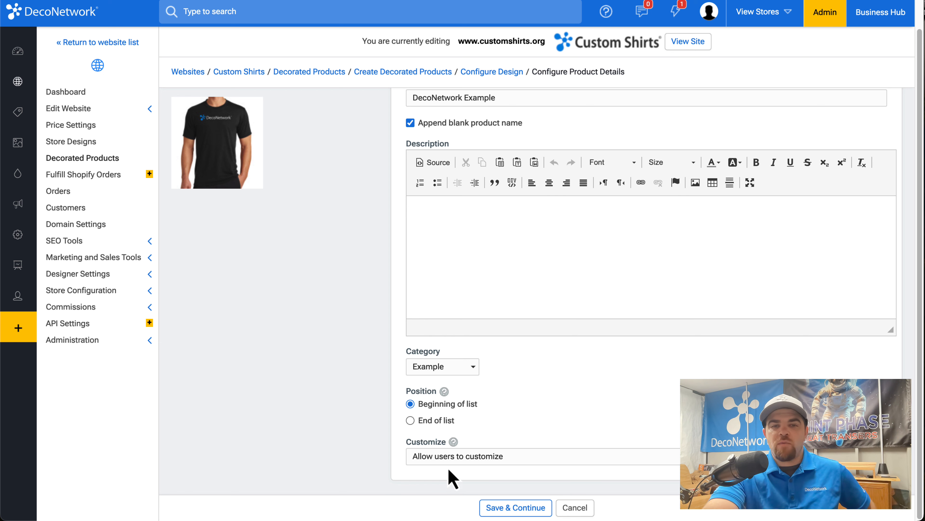
left_click(456, 473)
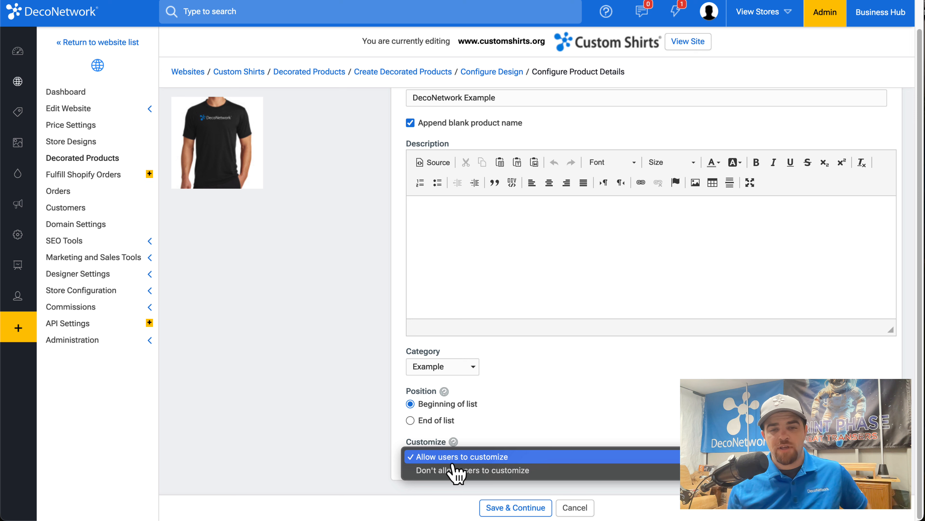
left_click(454, 471)
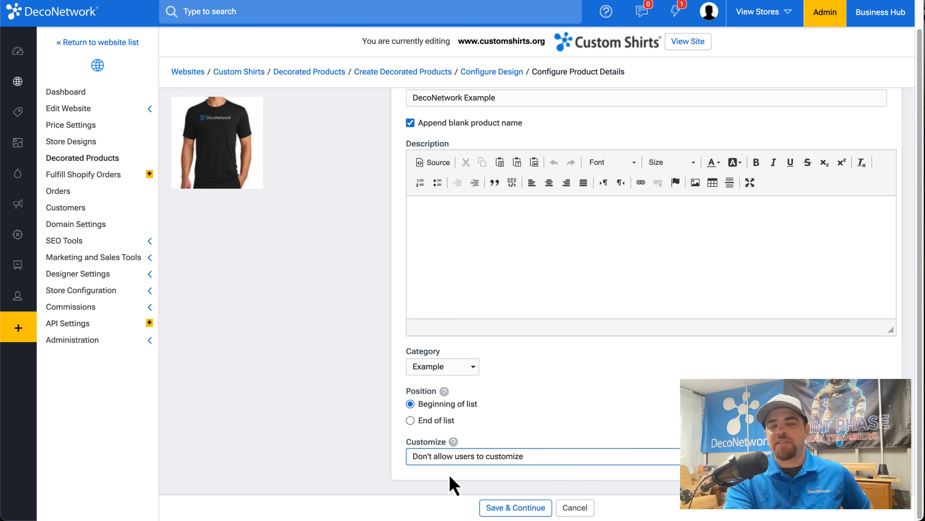
left_click(473, 463)
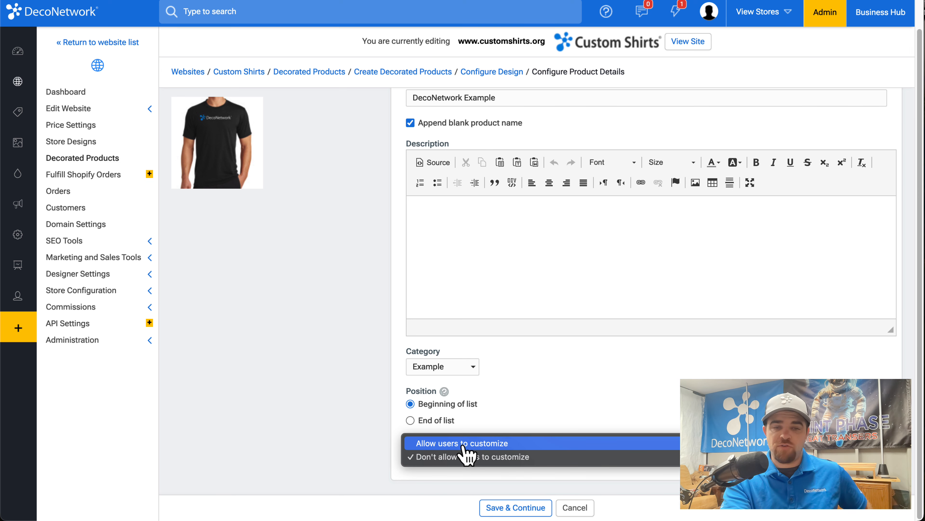
left_click(506, 510)
left_click(506, 510)
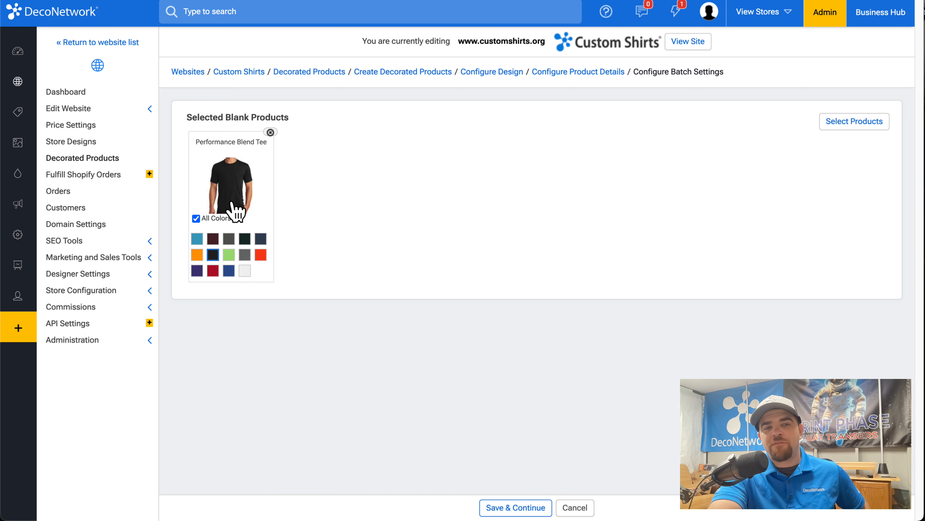
Step: Limit the Performance Blend Tee's available colors to black, orange-red, navy, near-black and the two dark grays
left_click(215, 219)
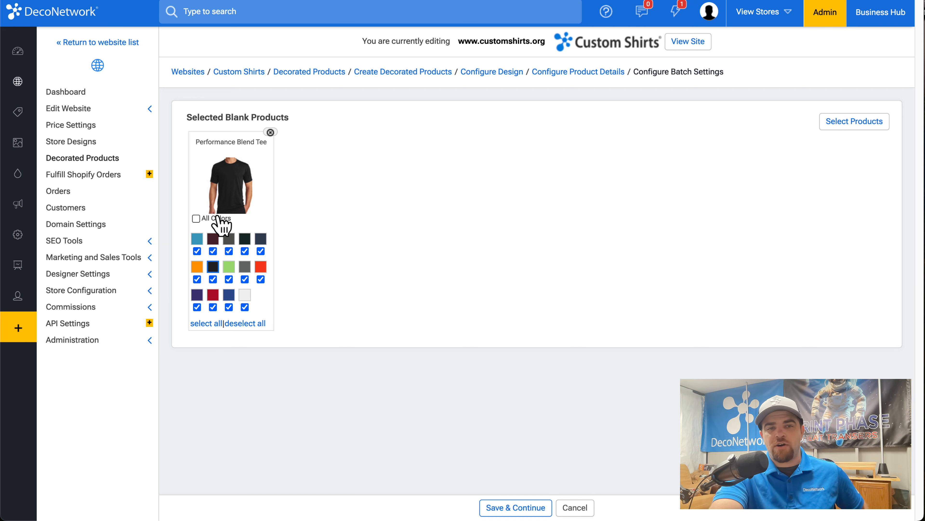
left_click(259, 324)
left_click(261, 267)
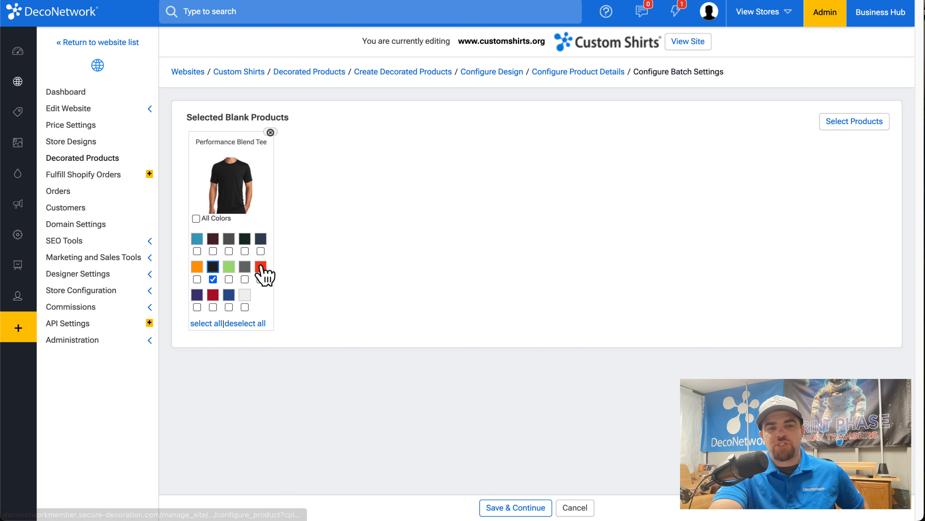
left_click(260, 251)
left_click(245, 251)
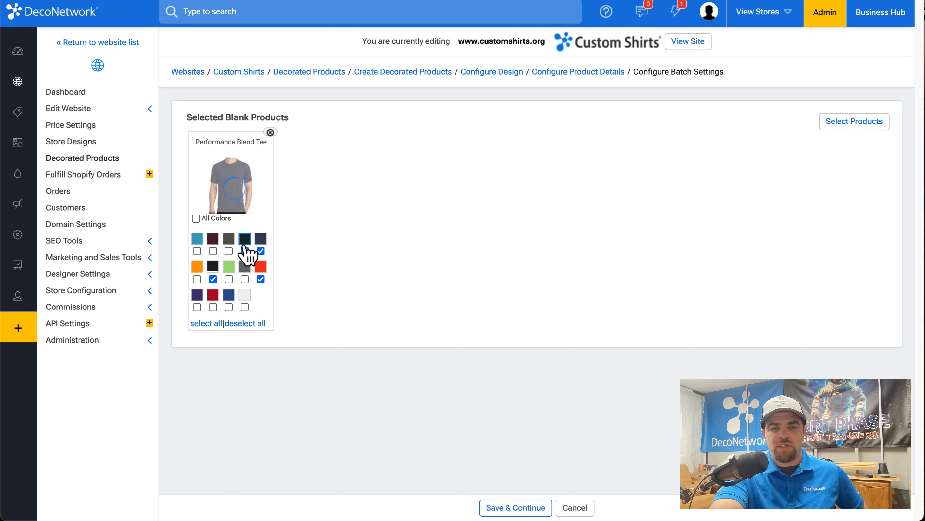
left_click(228, 251)
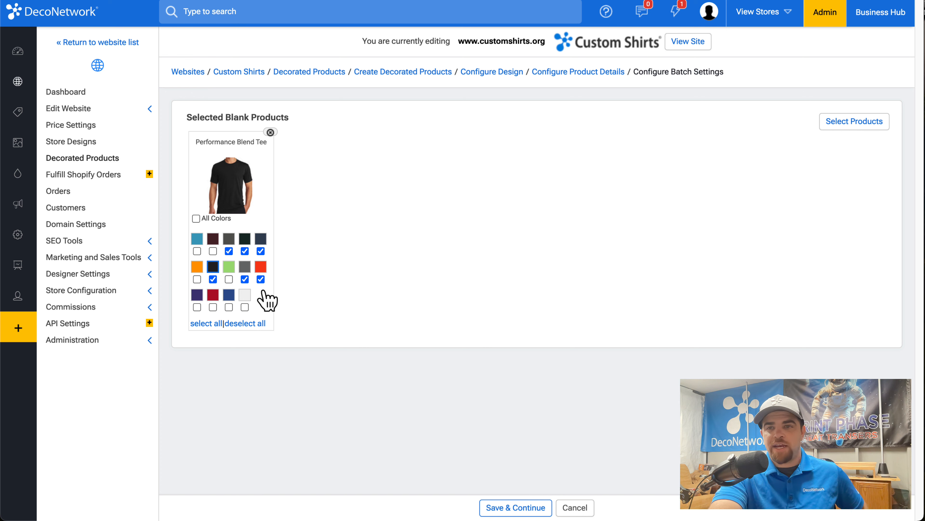
Step: Search the blank products for "fan" and add LPC455V, PC450TD, CST Cut & Sew T-Shirt and LPC450V to the batch
left_click(846, 138)
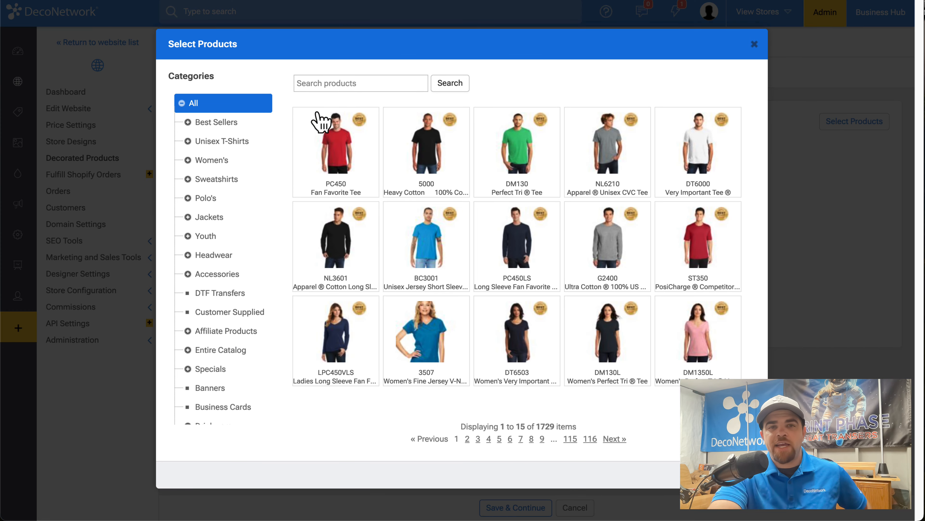
left_click(348, 78)
type("favaorite")
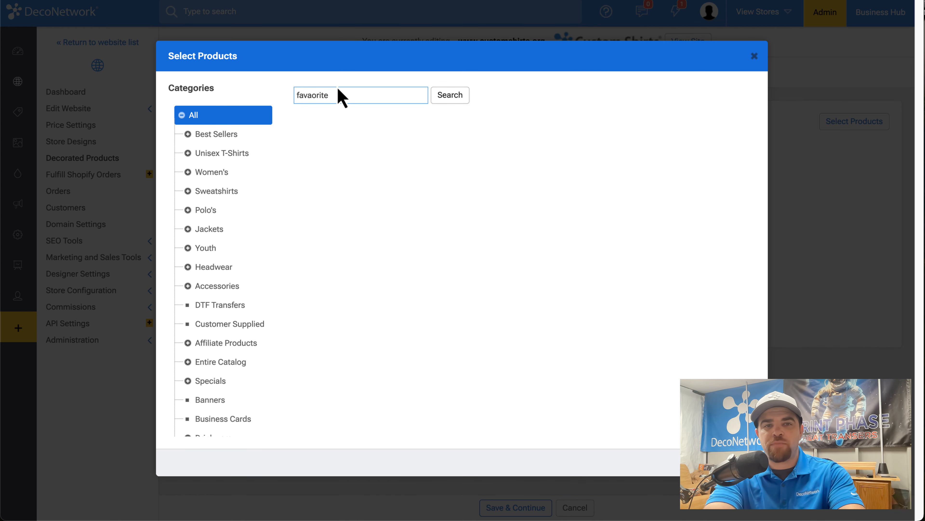
double_click(333, 95)
type("fan")
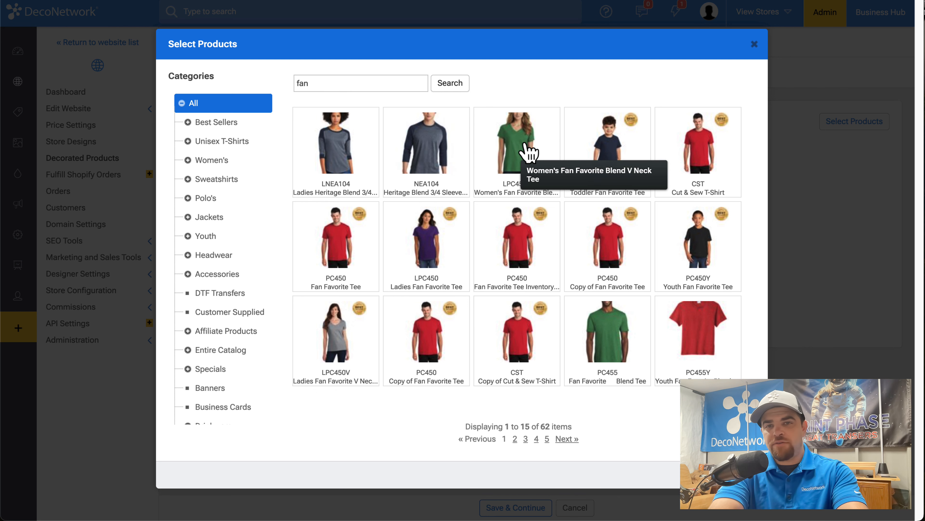
left_click(529, 151)
left_click(620, 155)
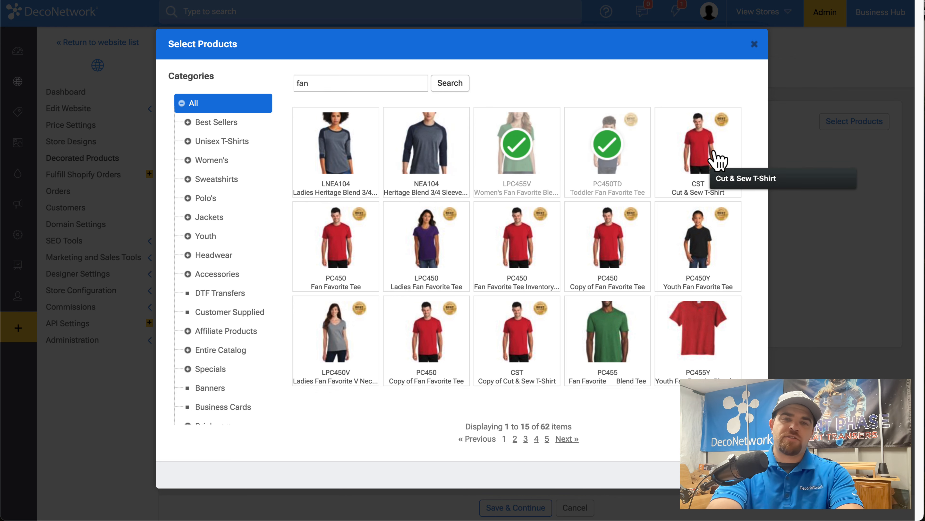
left_click(716, 161)
left_click(348, 356)
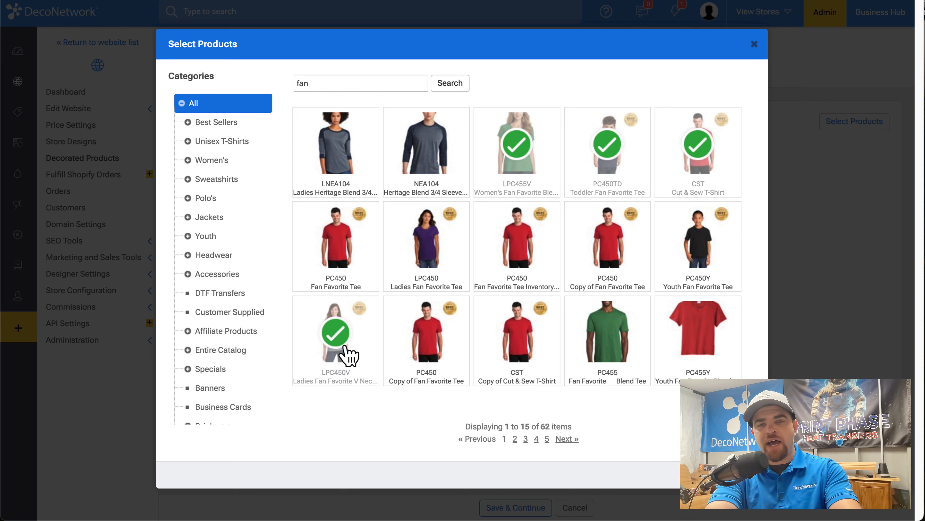
Step: Add DM138L, NL6610 and LPC450 from the Women's category to the batch and finish the product selection
left_click(211, 162)
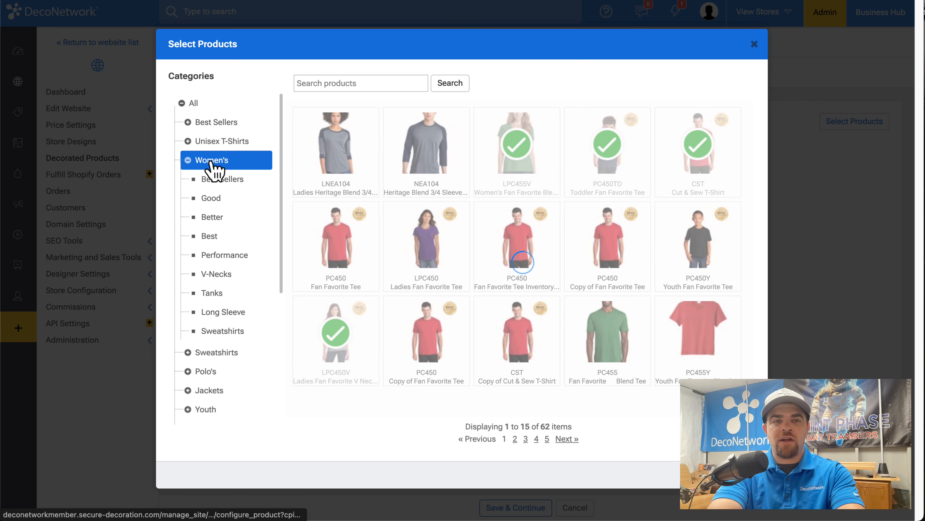
left_click(319, 254)
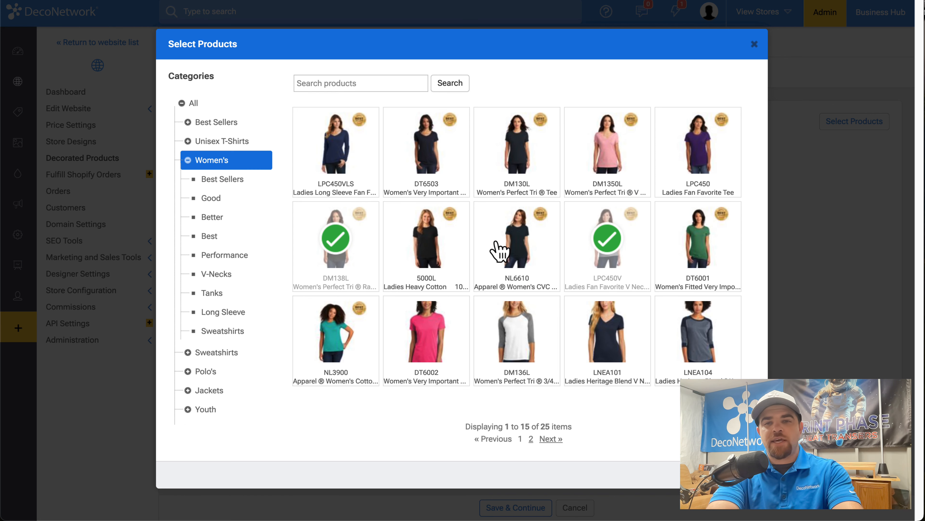
left_click(499, 252)
left_click(717, 172)
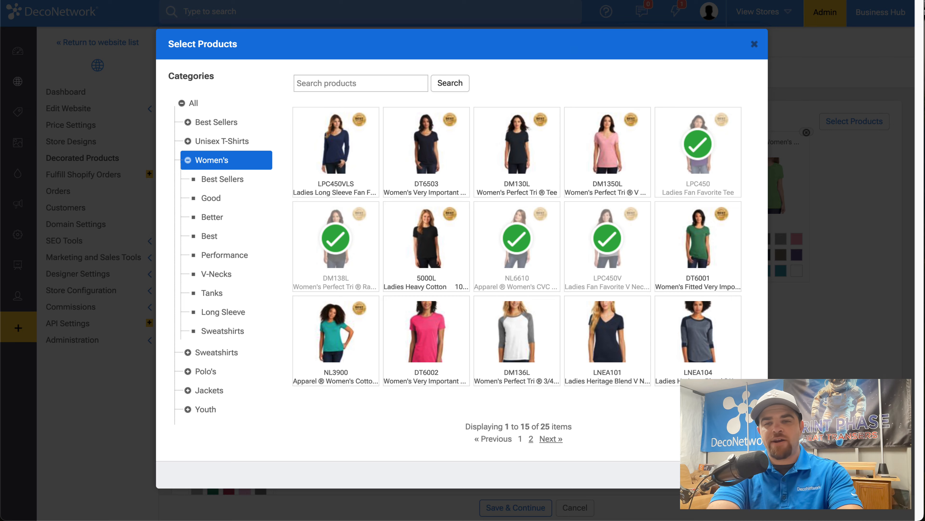
left_click(742, 475)
Step: Choose black or a similarly dark shade as the displayed color for each of the seven added blank products
left_click(424, 243)
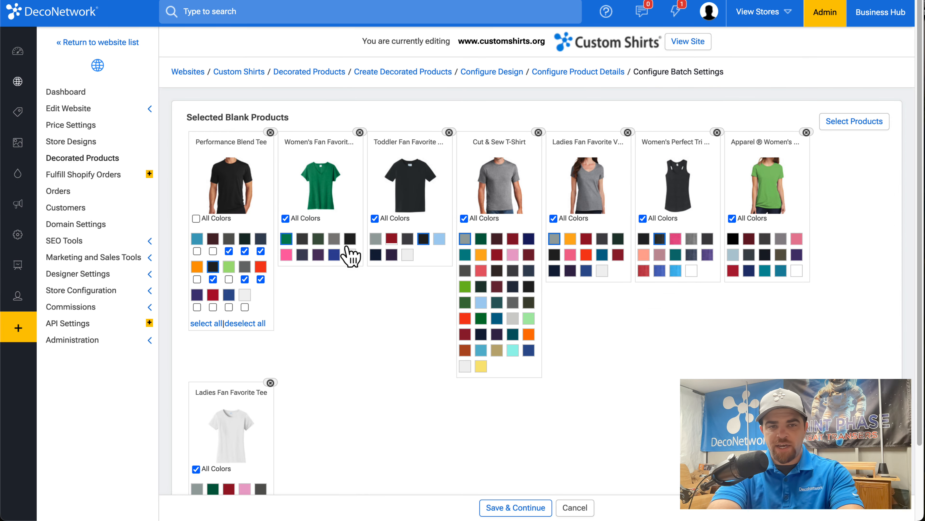
left_click(348, 240)
left_click(602, 239)
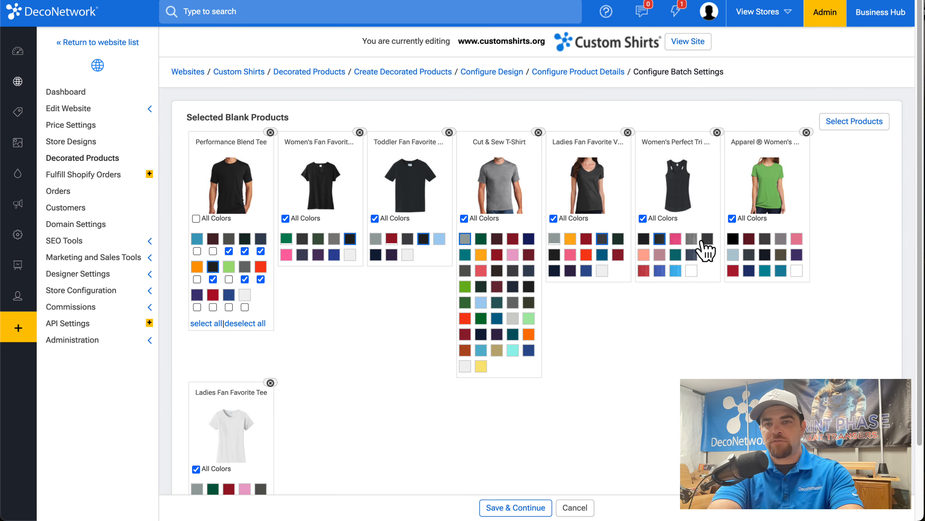
left_click(707, 239)
left_click(733, 239)
scroll(740, 251, "down", 3)
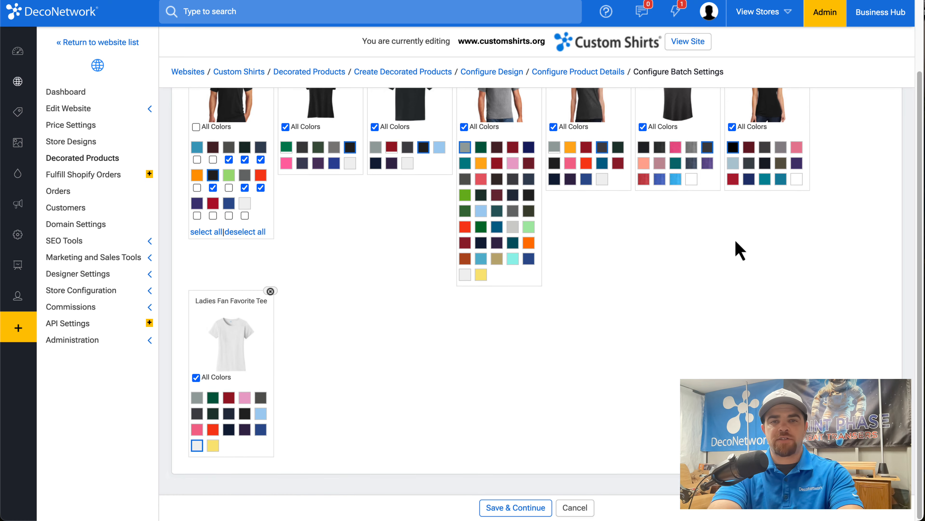
scroll(483, 169, "up", 1)
left_click(529, 201)
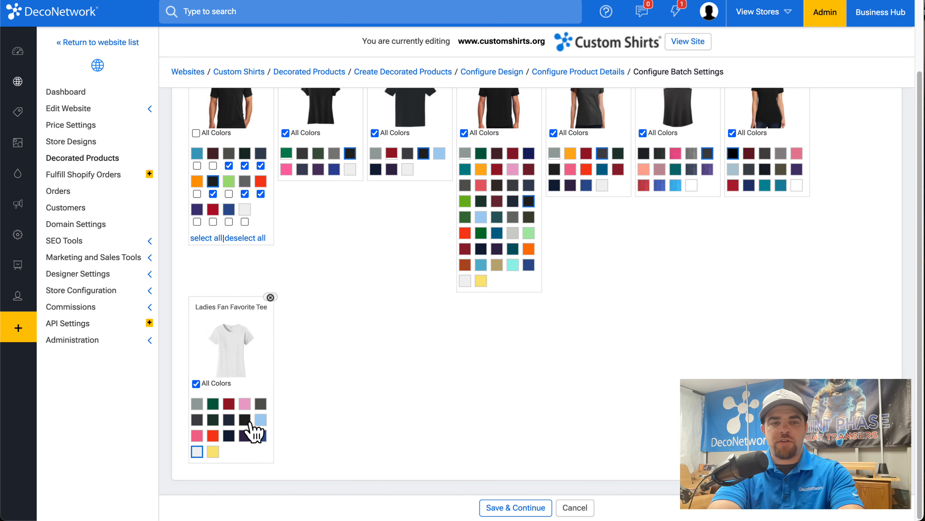
left_click(245, 420)
scroll(378, 134, "up", 3)
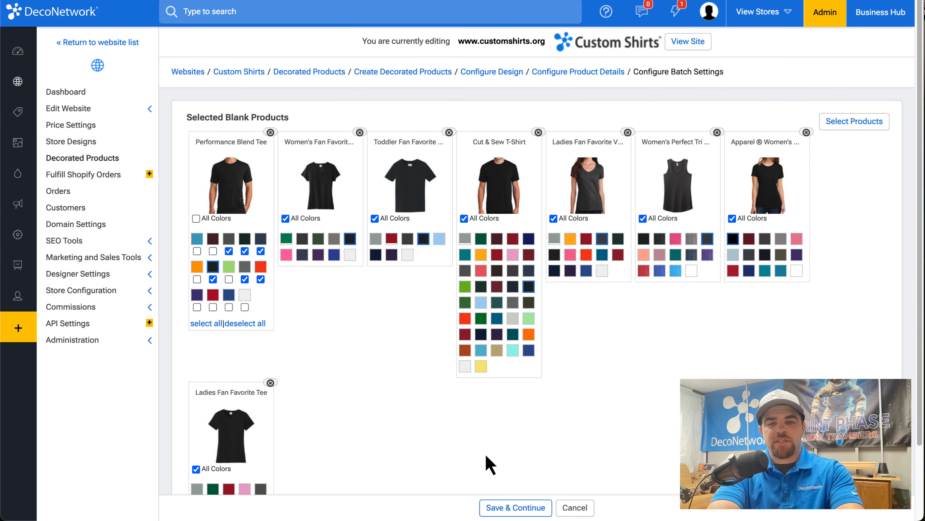
Step: Save the batch of decorated products and accept their default pricing
left_click(516, 507)
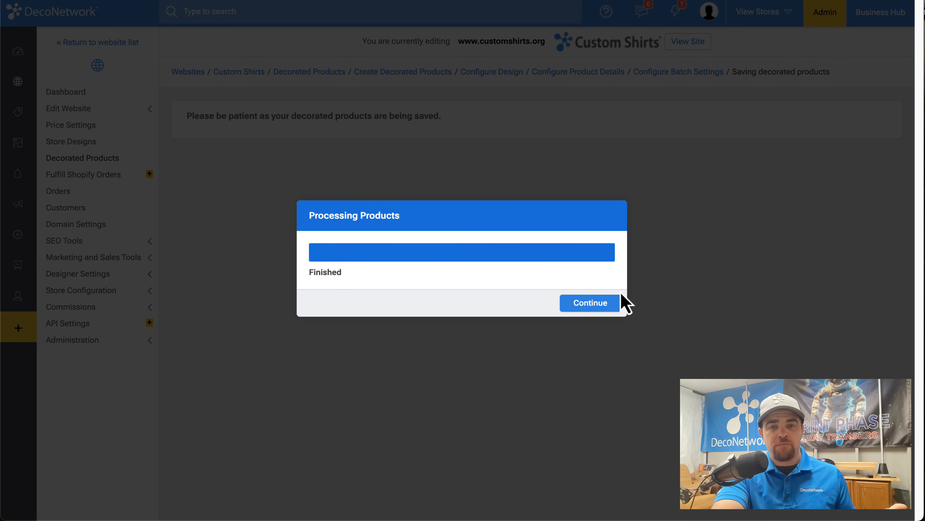
left_click(614, 306)
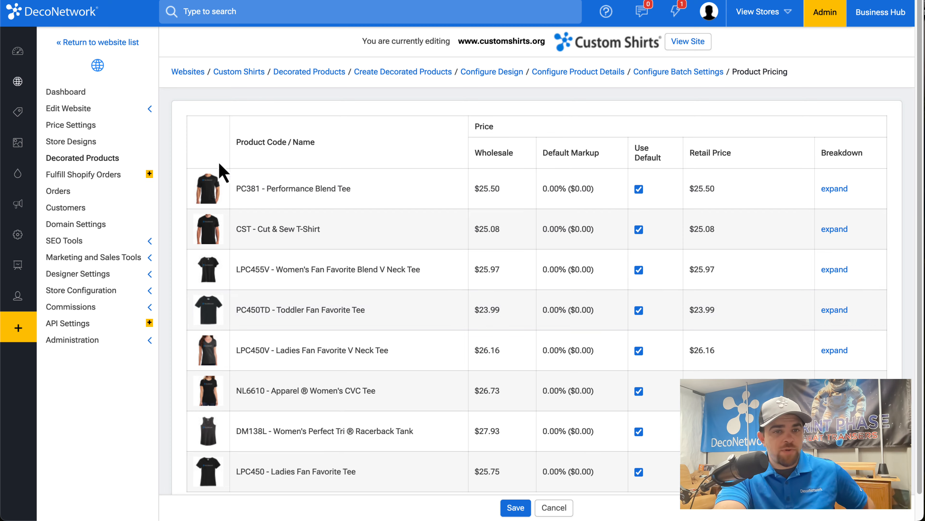
scroll(222, 389, "down", 2)
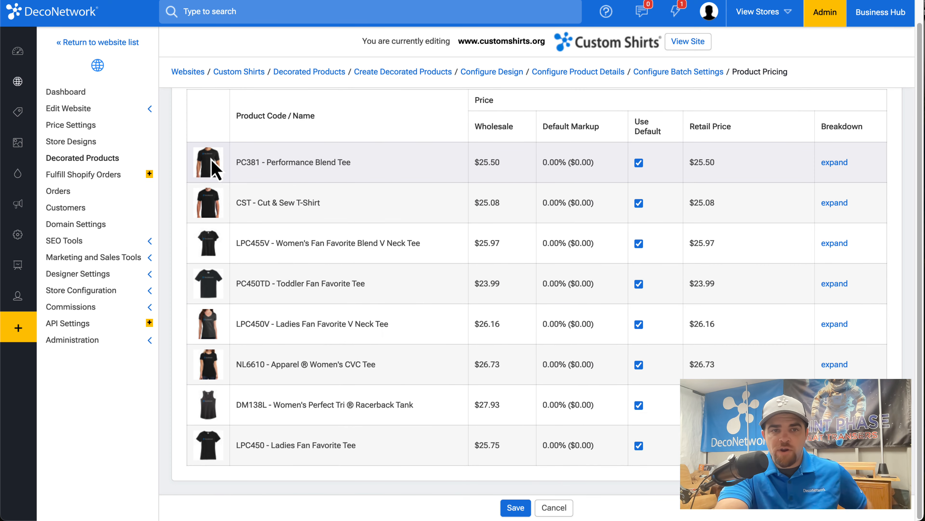
left_click(516, 508)
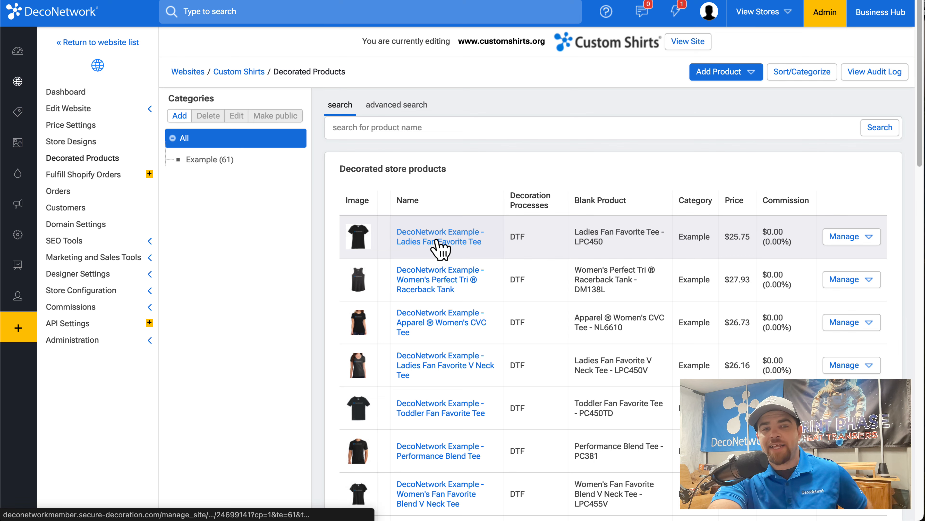
Step: Open DecoNetwork Example - Ladies Fan Favorite Tee, review its categories and costs, and enable a custom decorated product size surcharge
left_click(439, 248)
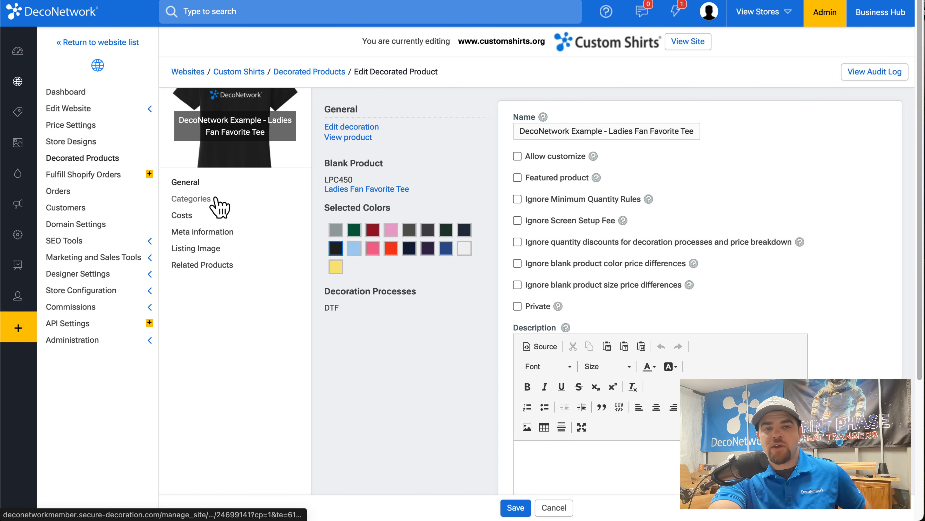
left_click(213, 201)
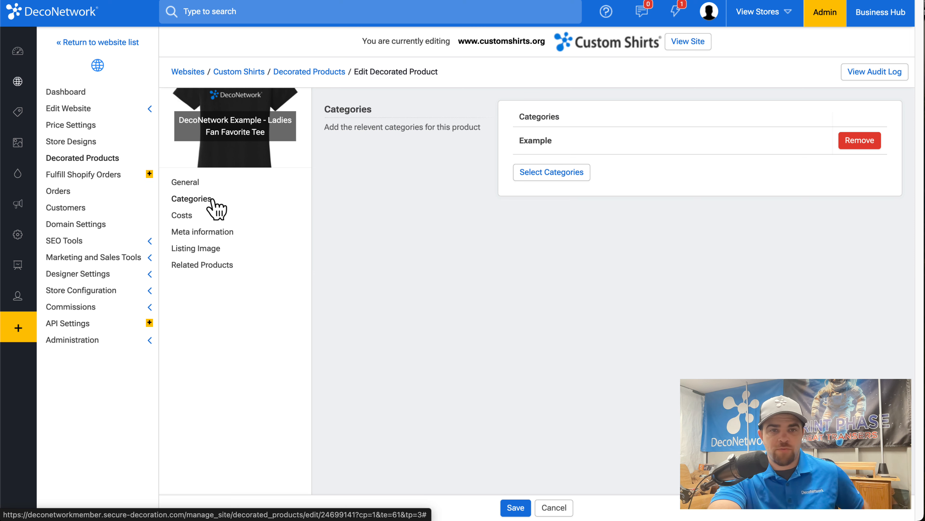
left_click(207, 217)
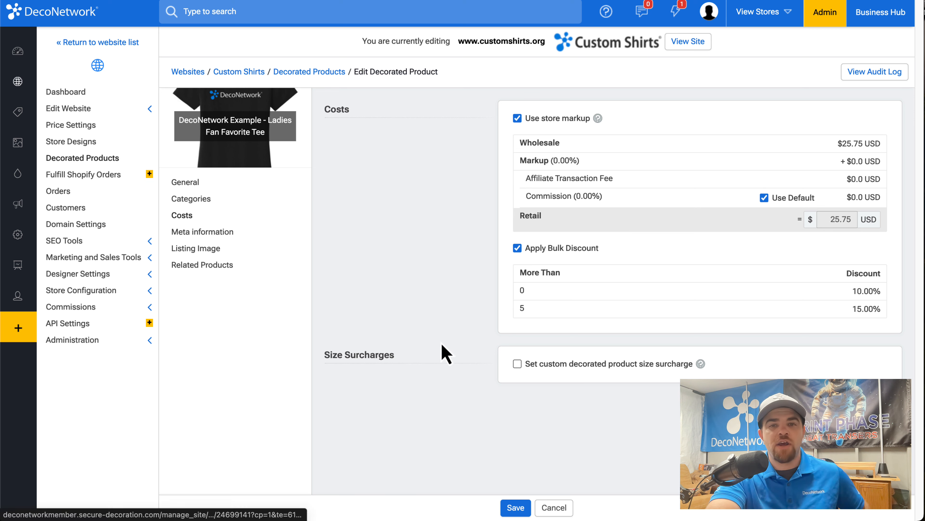
left_click(567, 372)
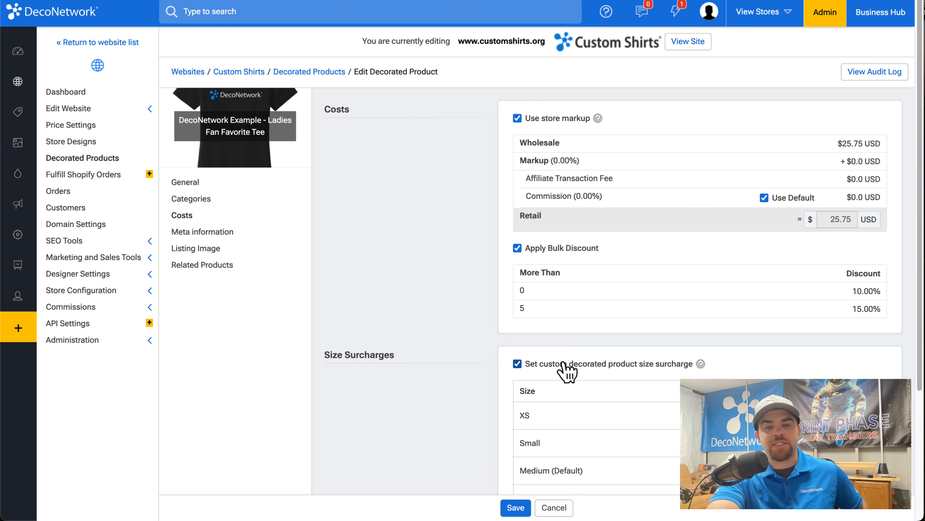
Step: Set the listing image's display view to Default and return to the product's general settings
left_click(218, 250)
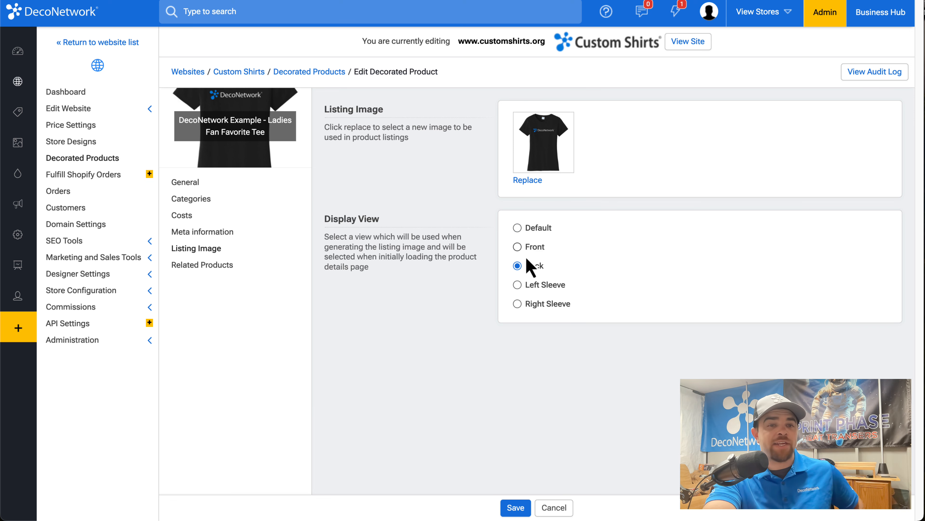
left_click(537, 228)
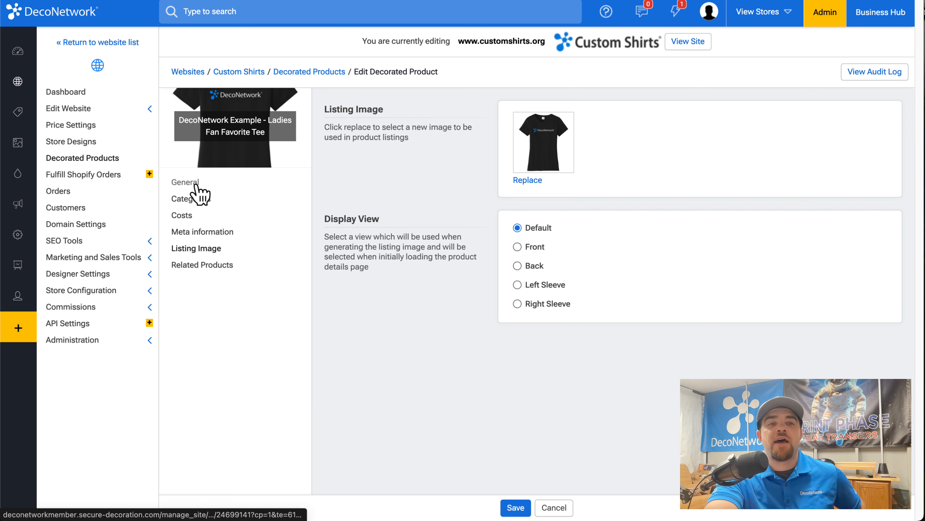
left_click(197, 186)
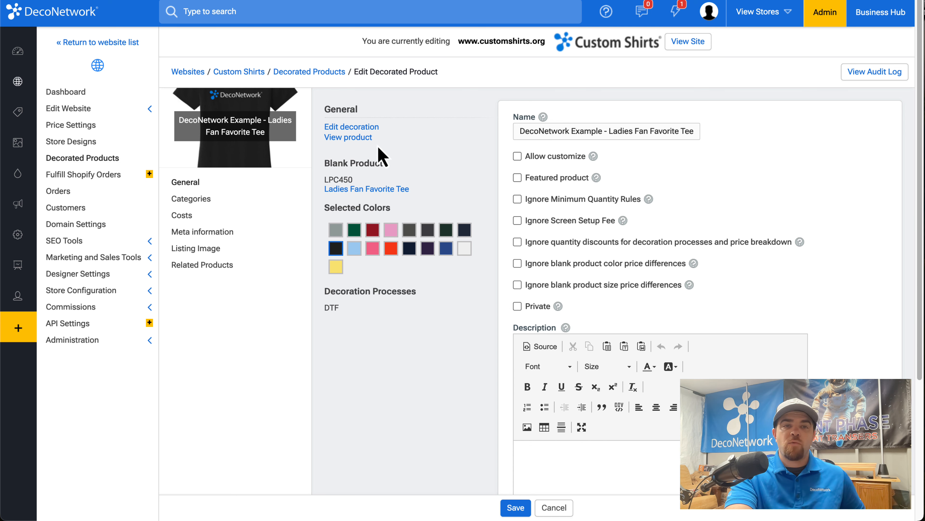
Step: View the product in the store, switch the shirt color to White and recolor the logo's white lettering black
left_click(350, 138)
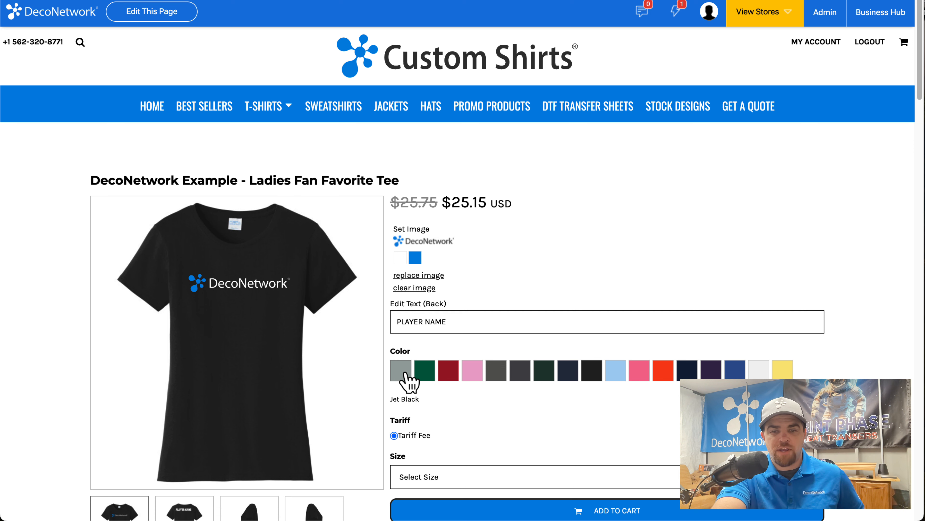
left_click(765, 372)
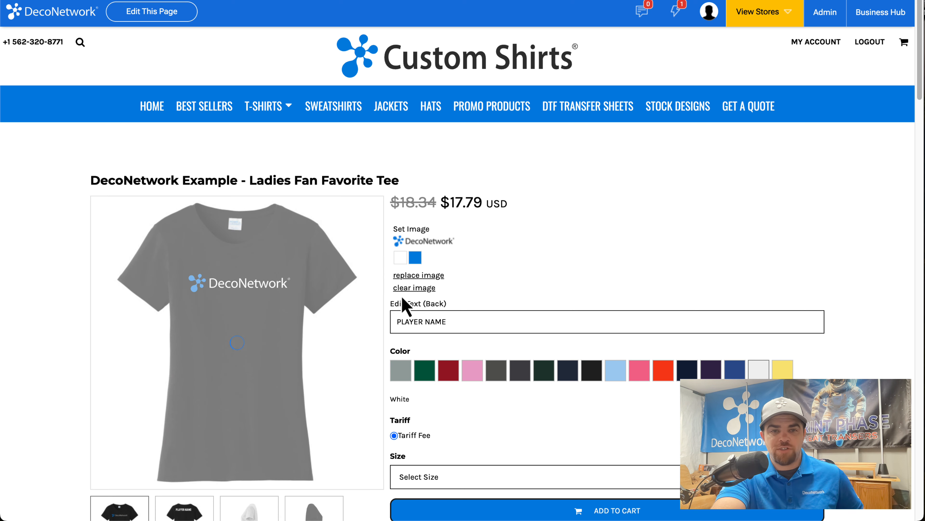
left_click(401, 257)
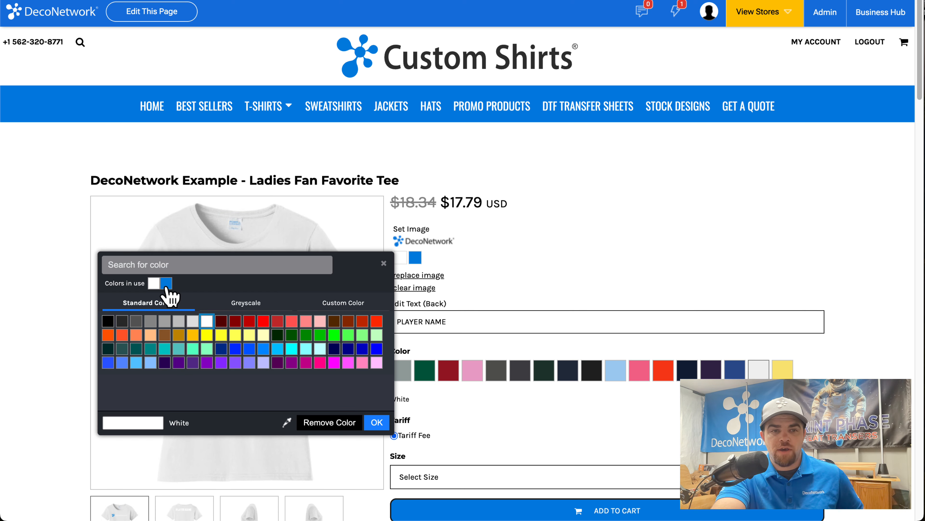
left_click(107, 321)
left_click(377, 423)
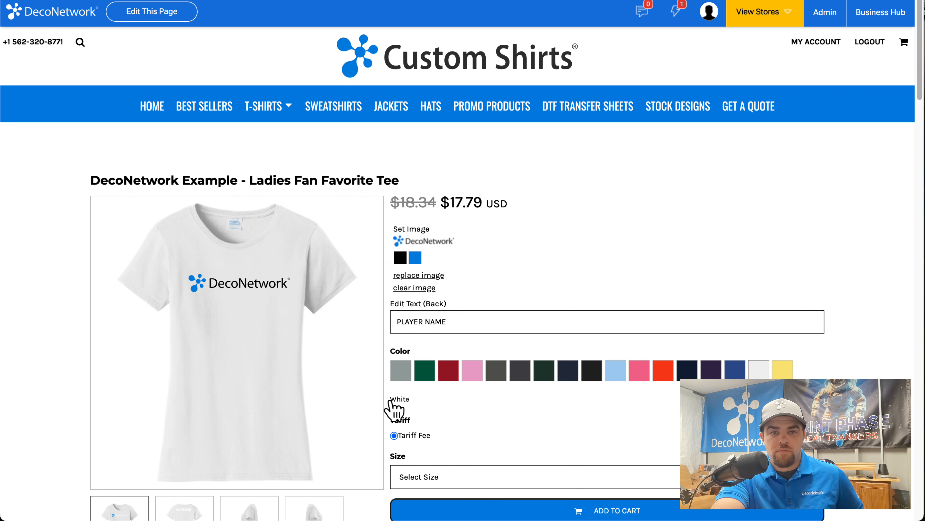
Step: Show the back of the shirt and replace the player name text with DECONETWORK
double_click(484, 324)
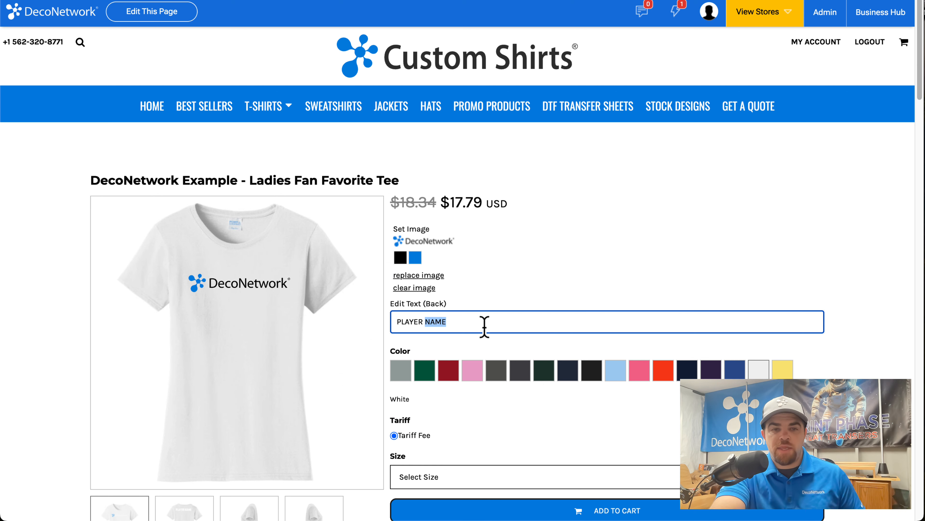
left_click(183, 507)
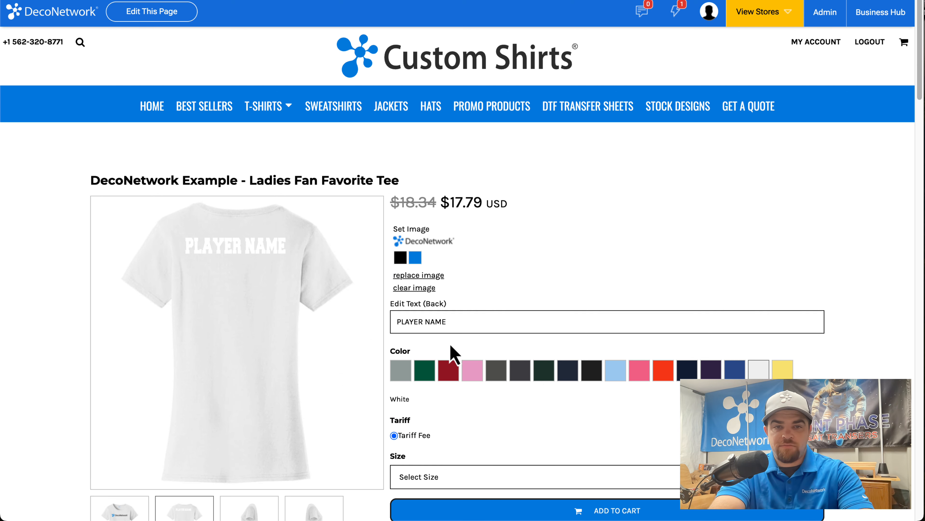
triple_click(444, 321)
type("D")
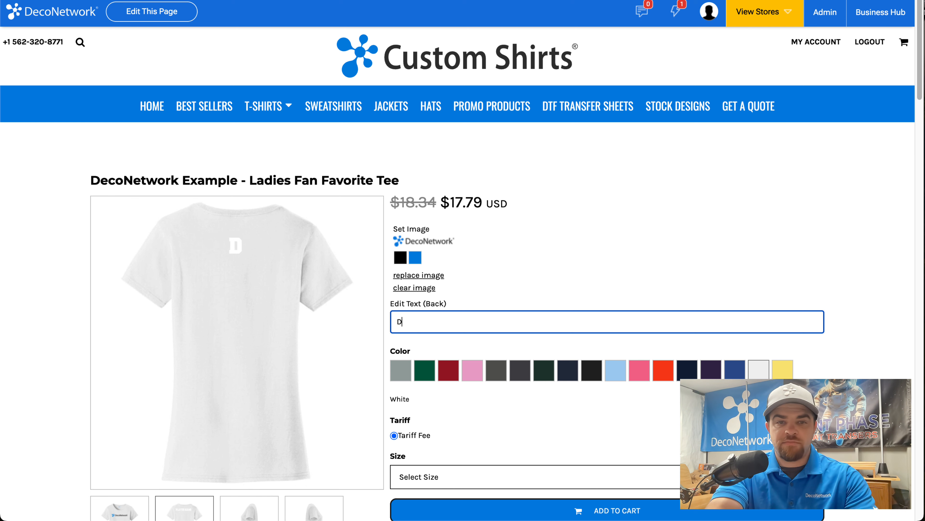
type("ECONETWORK")
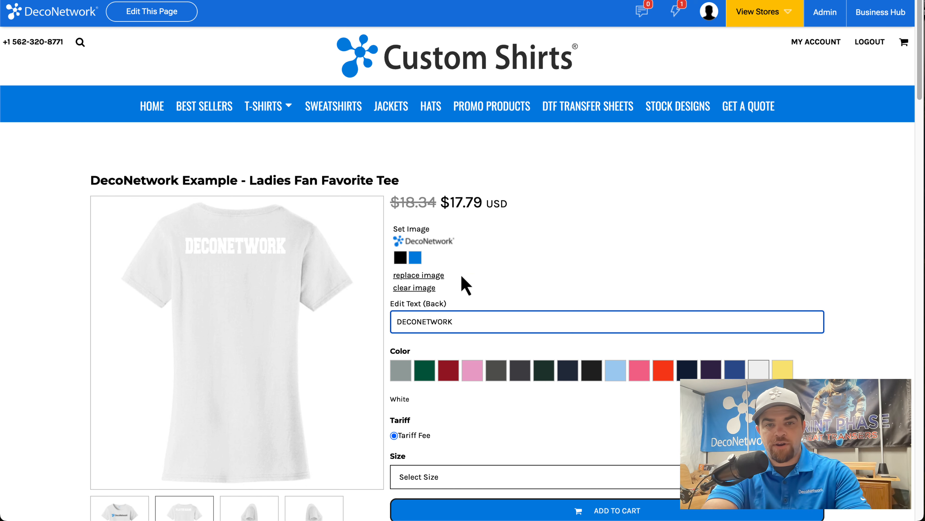
left_click(836, 324)
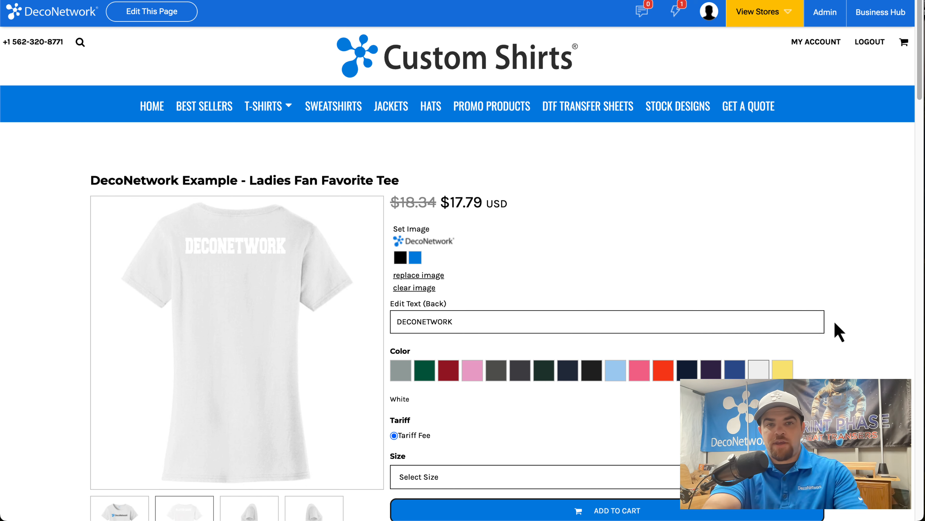
Step: Change the shirt color to Dark Heather Grey and look over the size options and product description
left_click(521, 377)
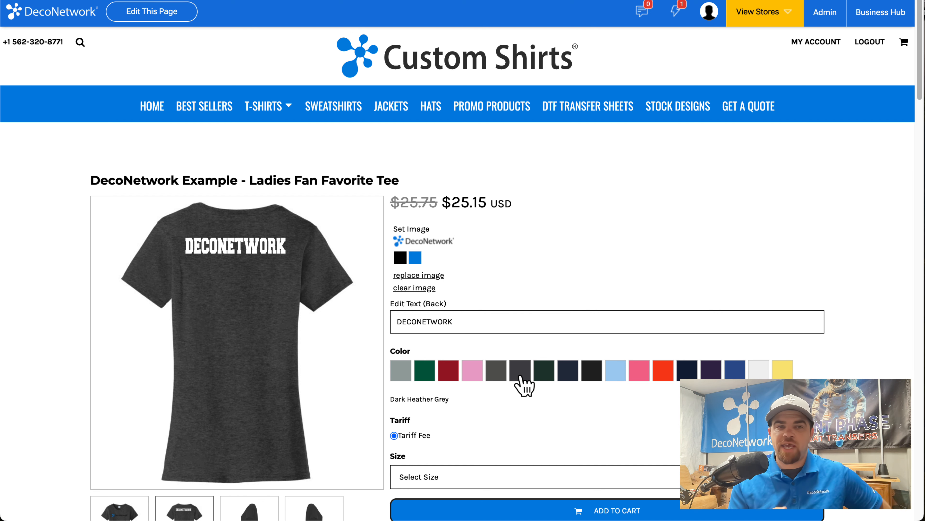
scroll(525, 385, "down", 5)
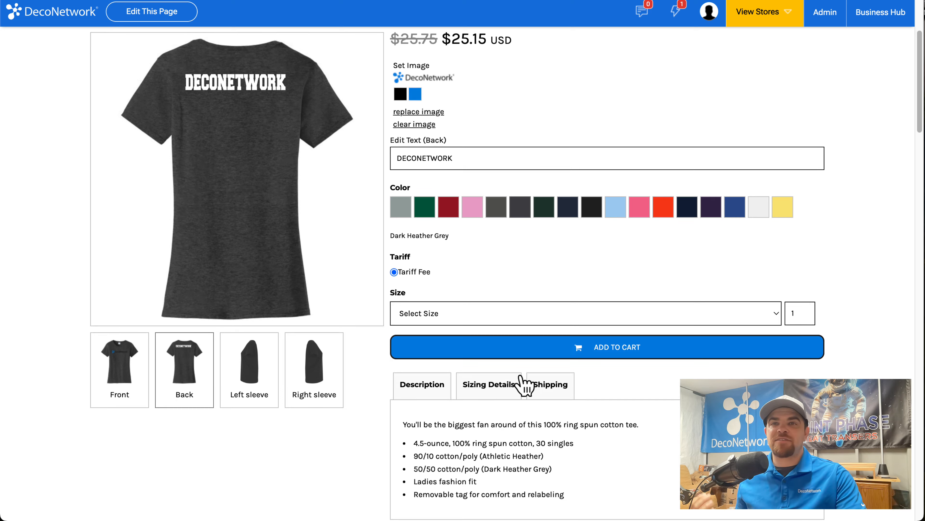
scroll(524, 385, "up", 5)
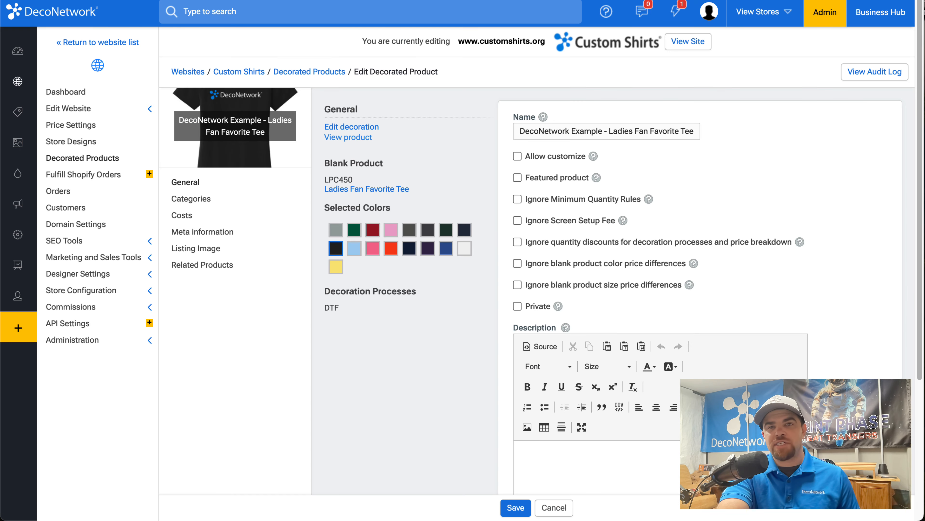
Step: Return to the product's admin page and open the help topics and support resources
left_click(605, 12)
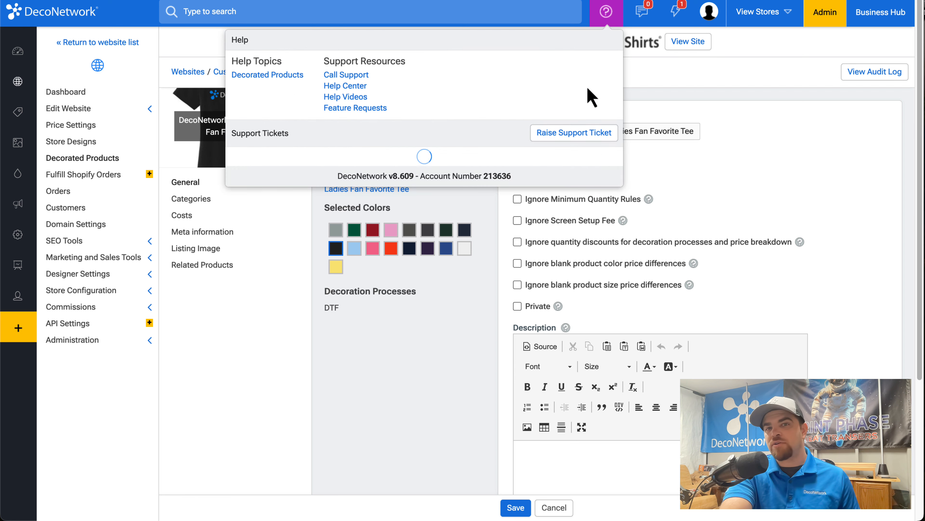